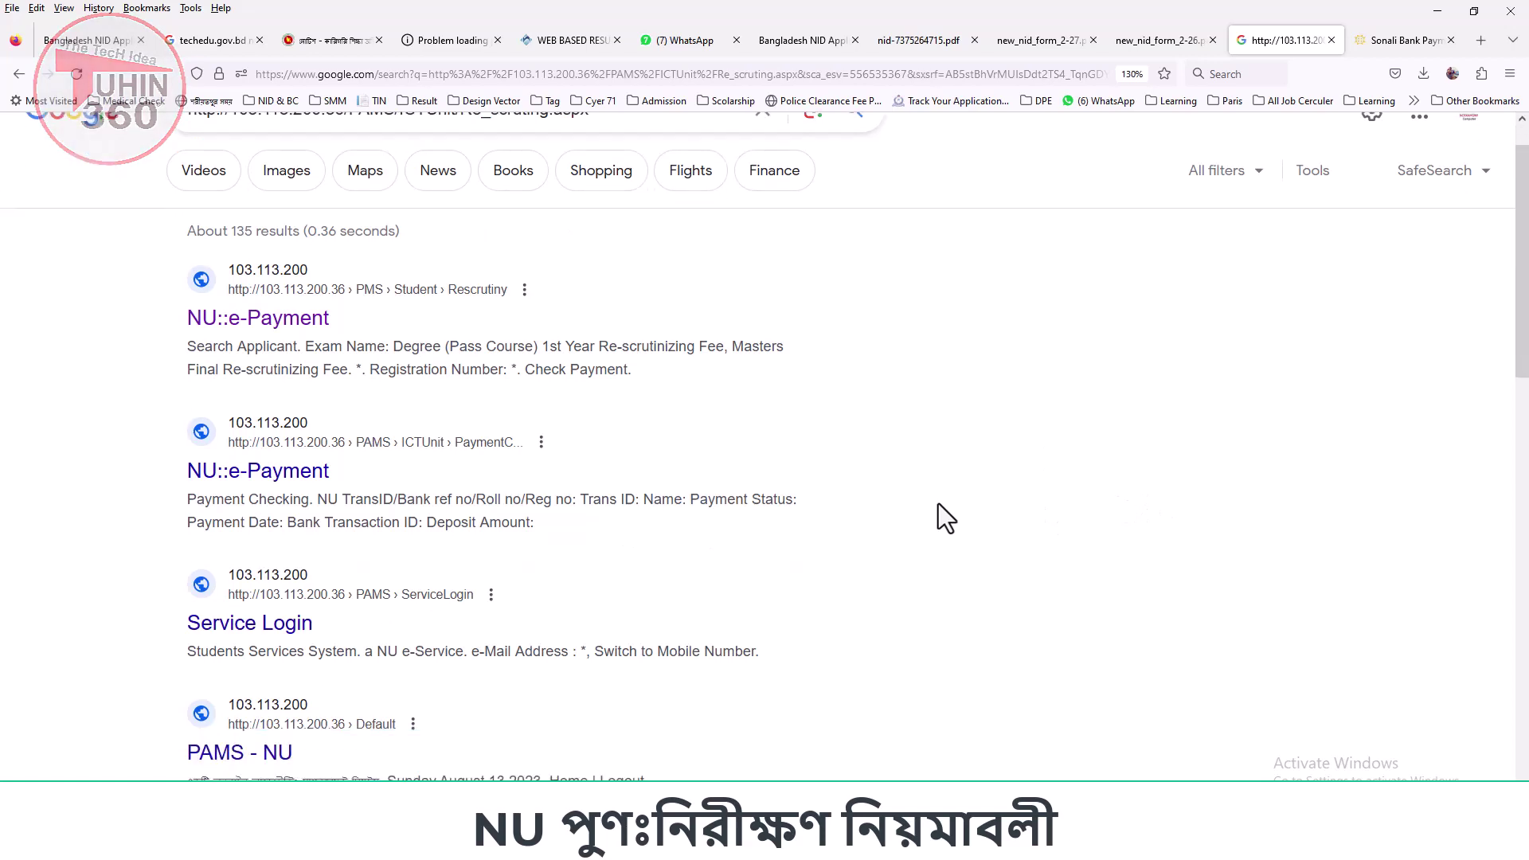
# Step: Select the URL in the Google search box, then bring up the first NU::e-Payment result's link menu
pyautogui.scroll(10, 924, 546)
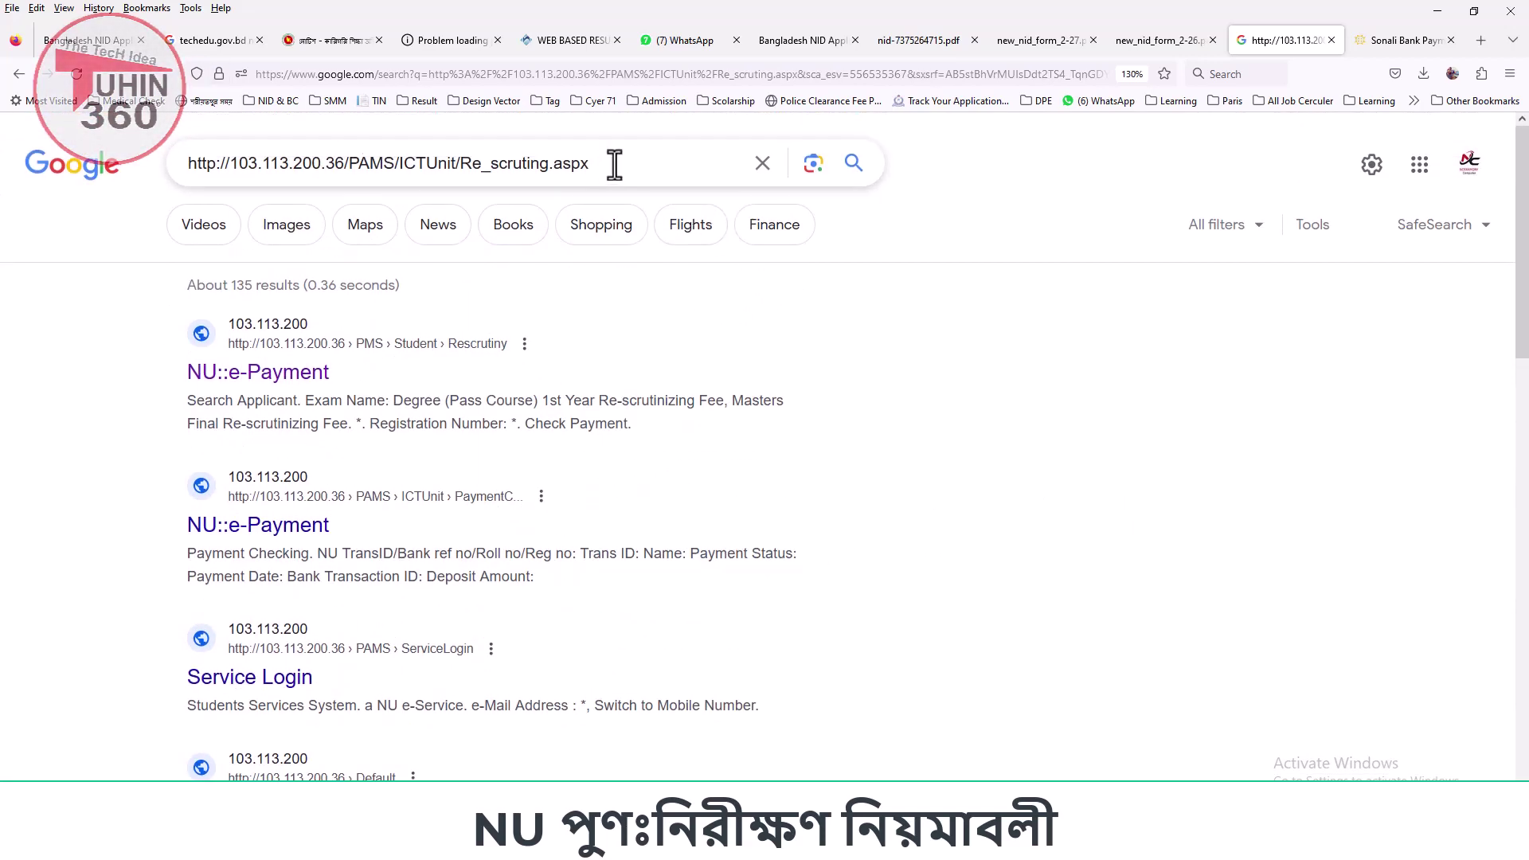
pyautogui.moveTo(593, 163); pyautogui.dragTo(188, 163)
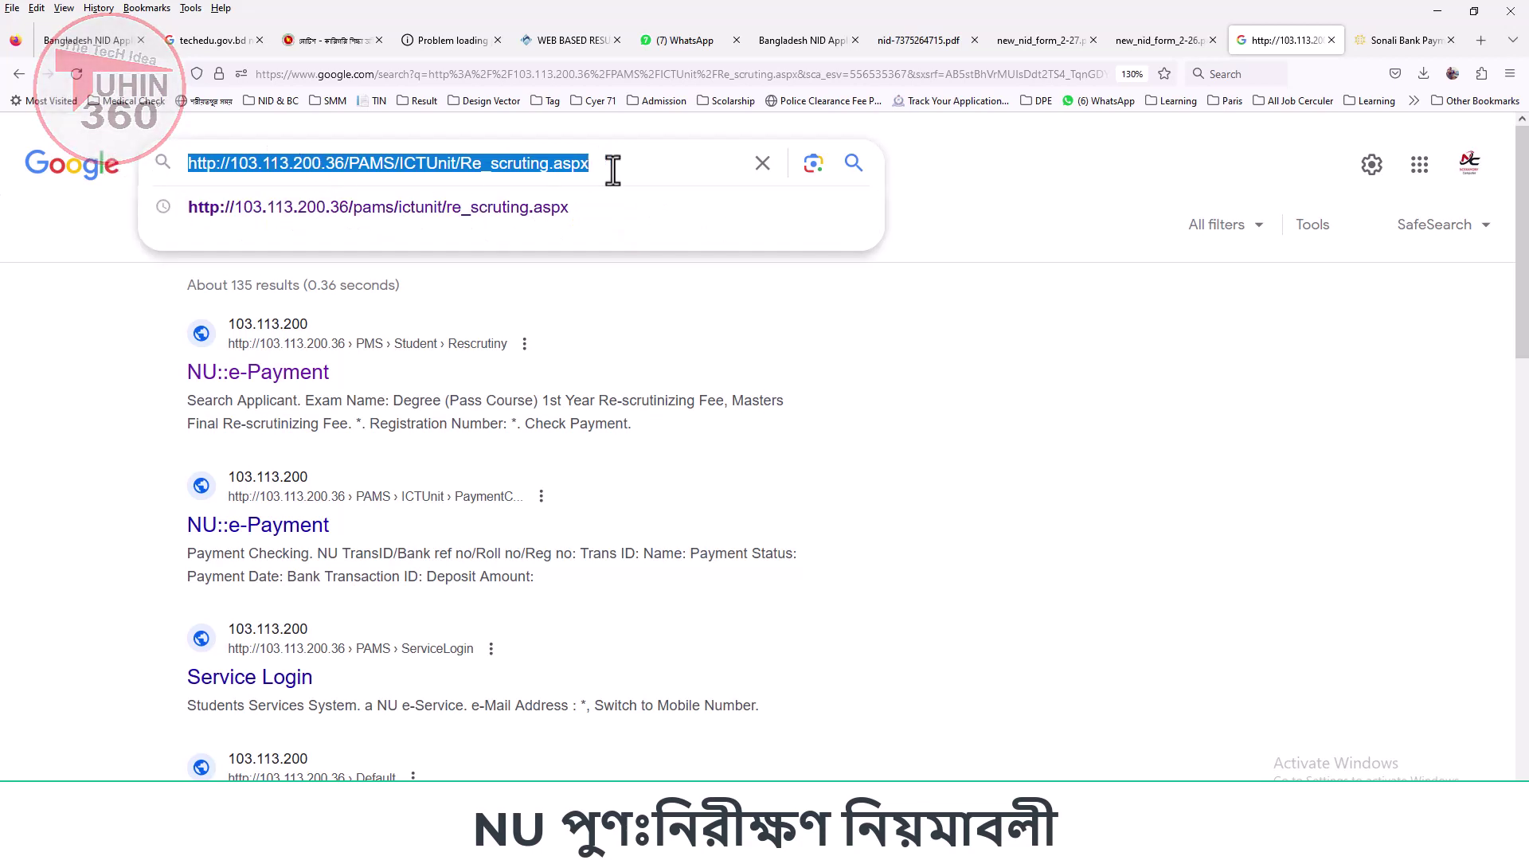
pyautogui.click(672, 164)
pyautogui.moveTo(659, 160); pyautogui.dragTo(188, 163)
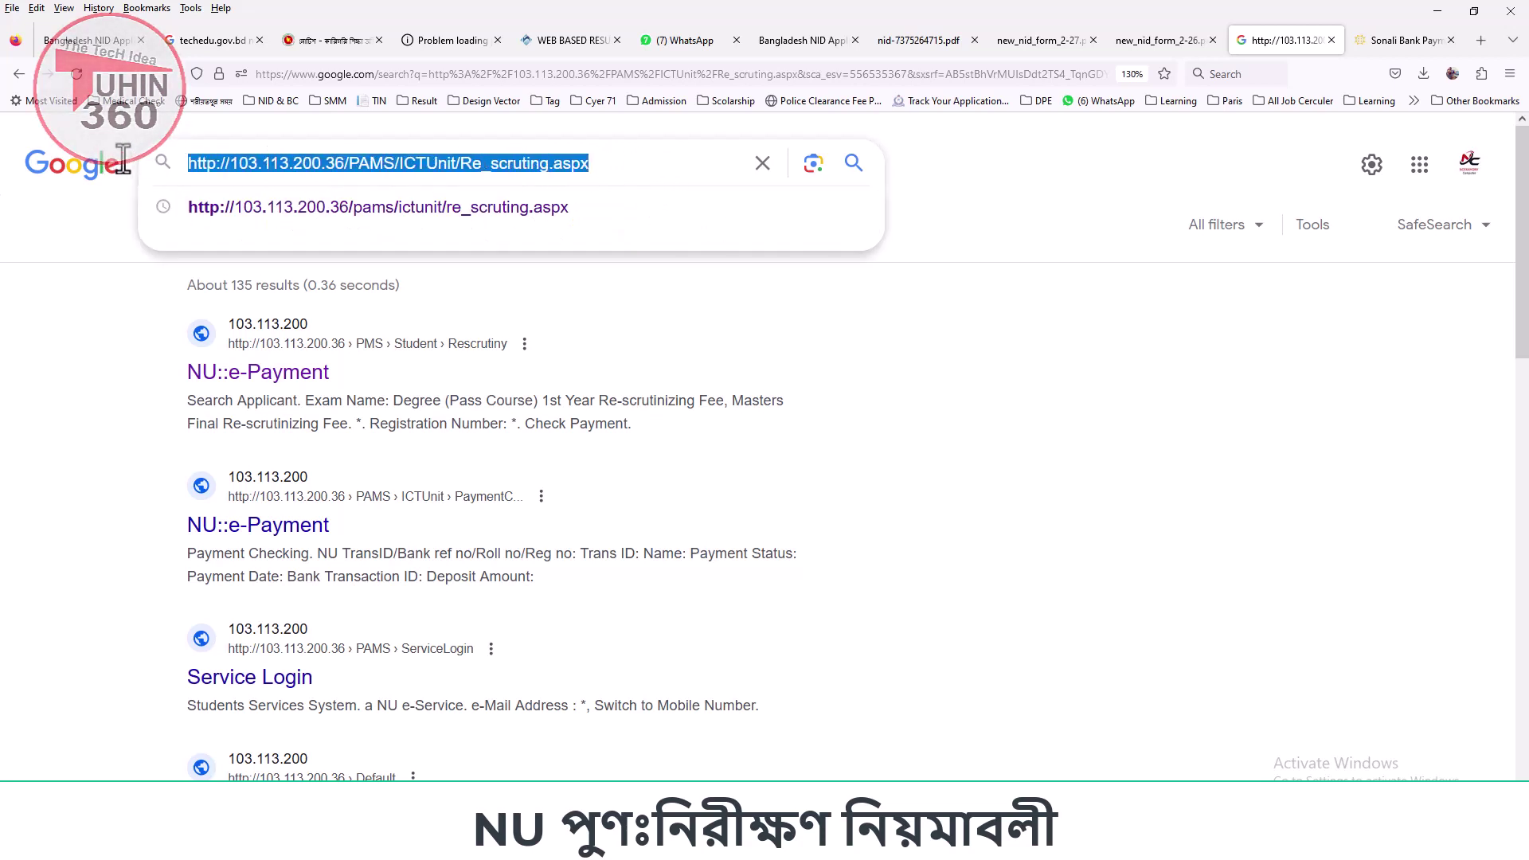
pyautogui.click(619, 157)
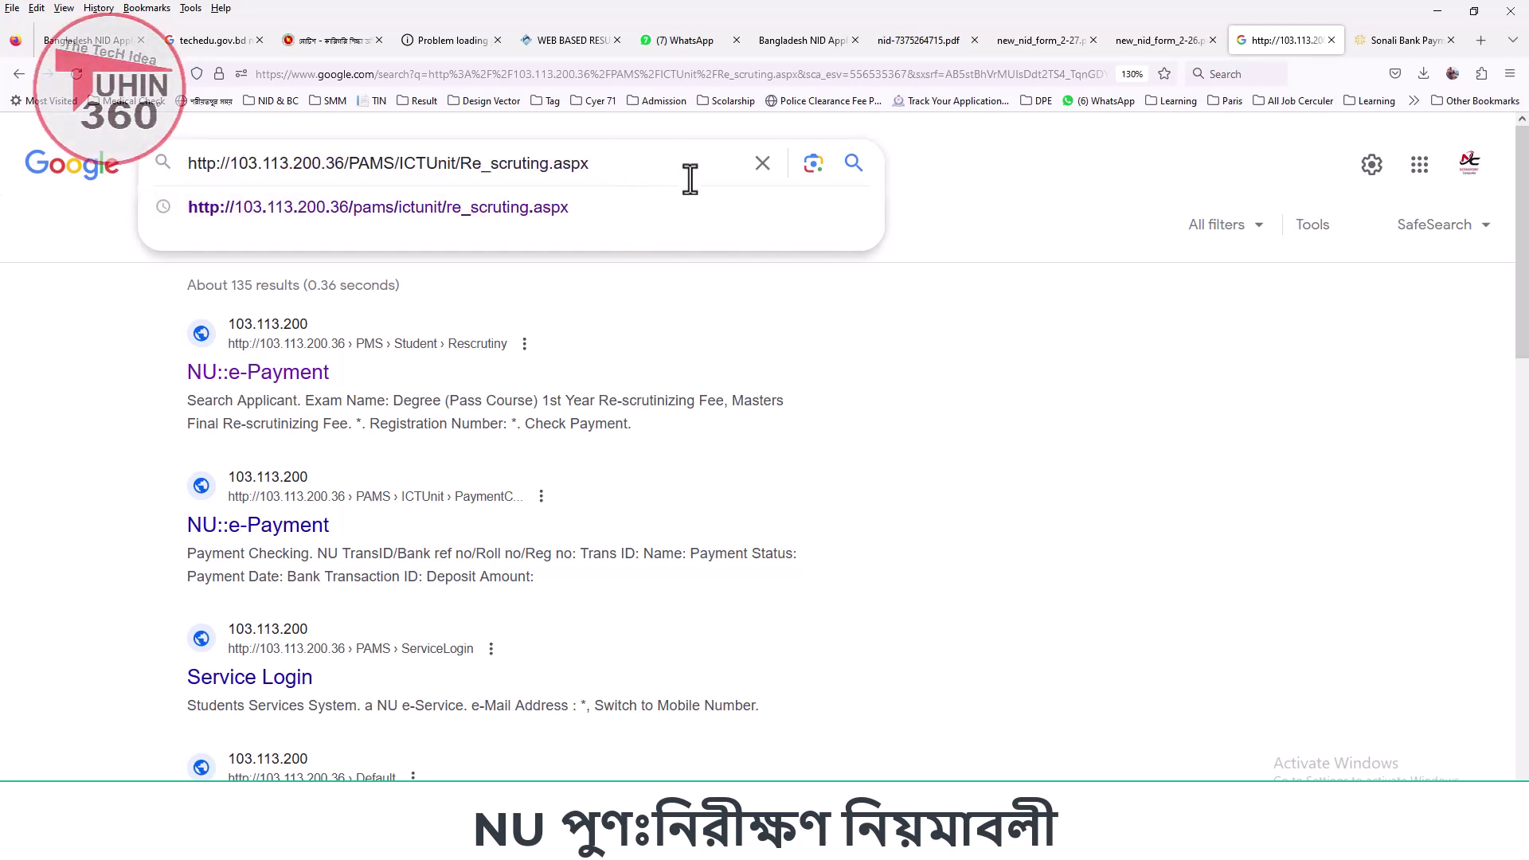
pyautogui.moveTo(629, 163); pyautogui.dragTo(188, 163)
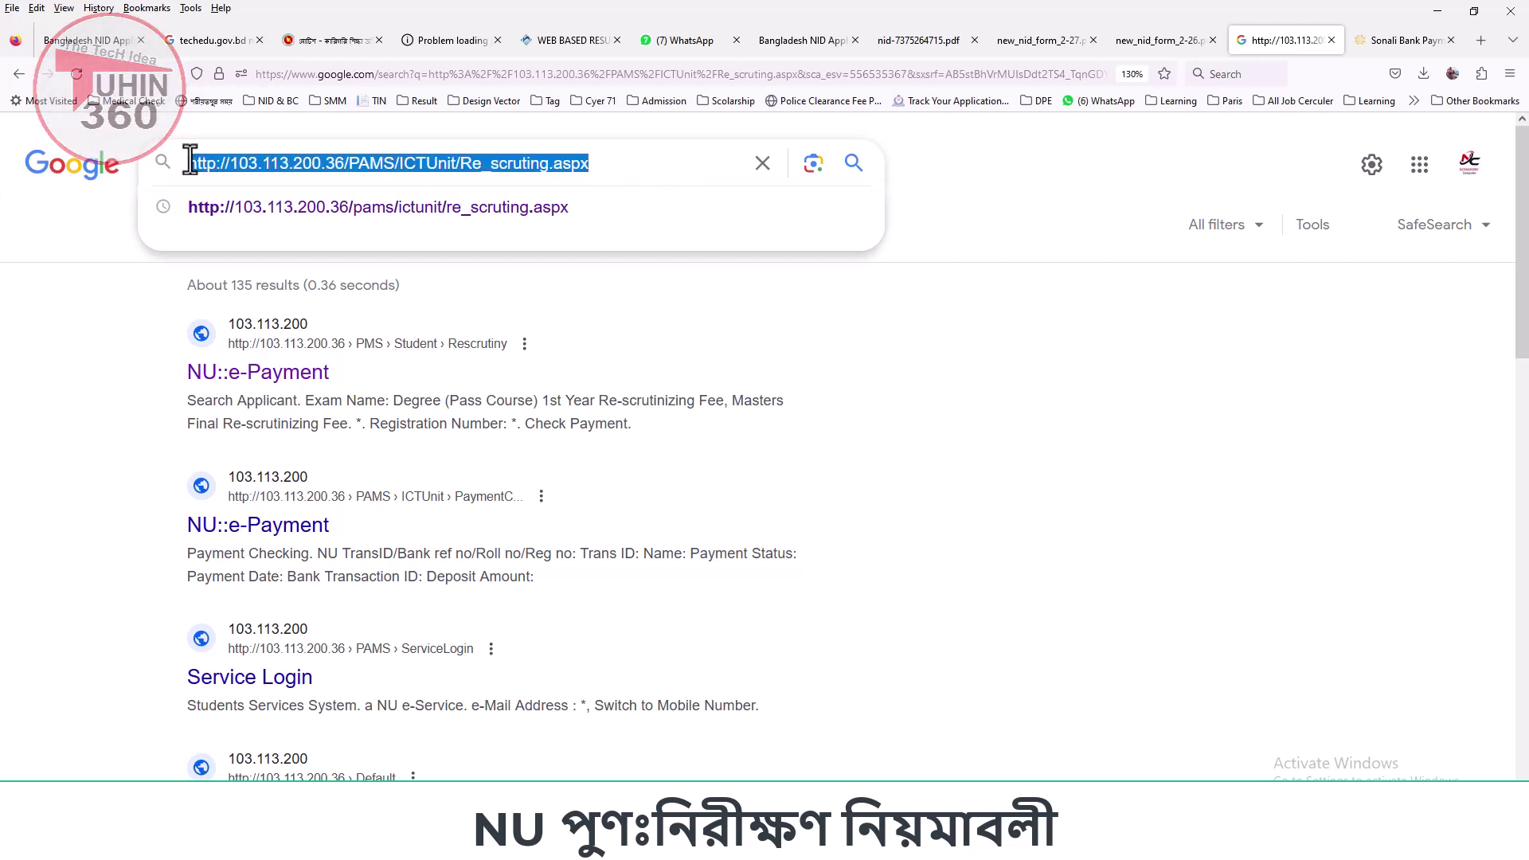
pyautogui.click(659, 165)
pyautogui.moveTo(659, 164); pyautogui.dragTo(178, 151)
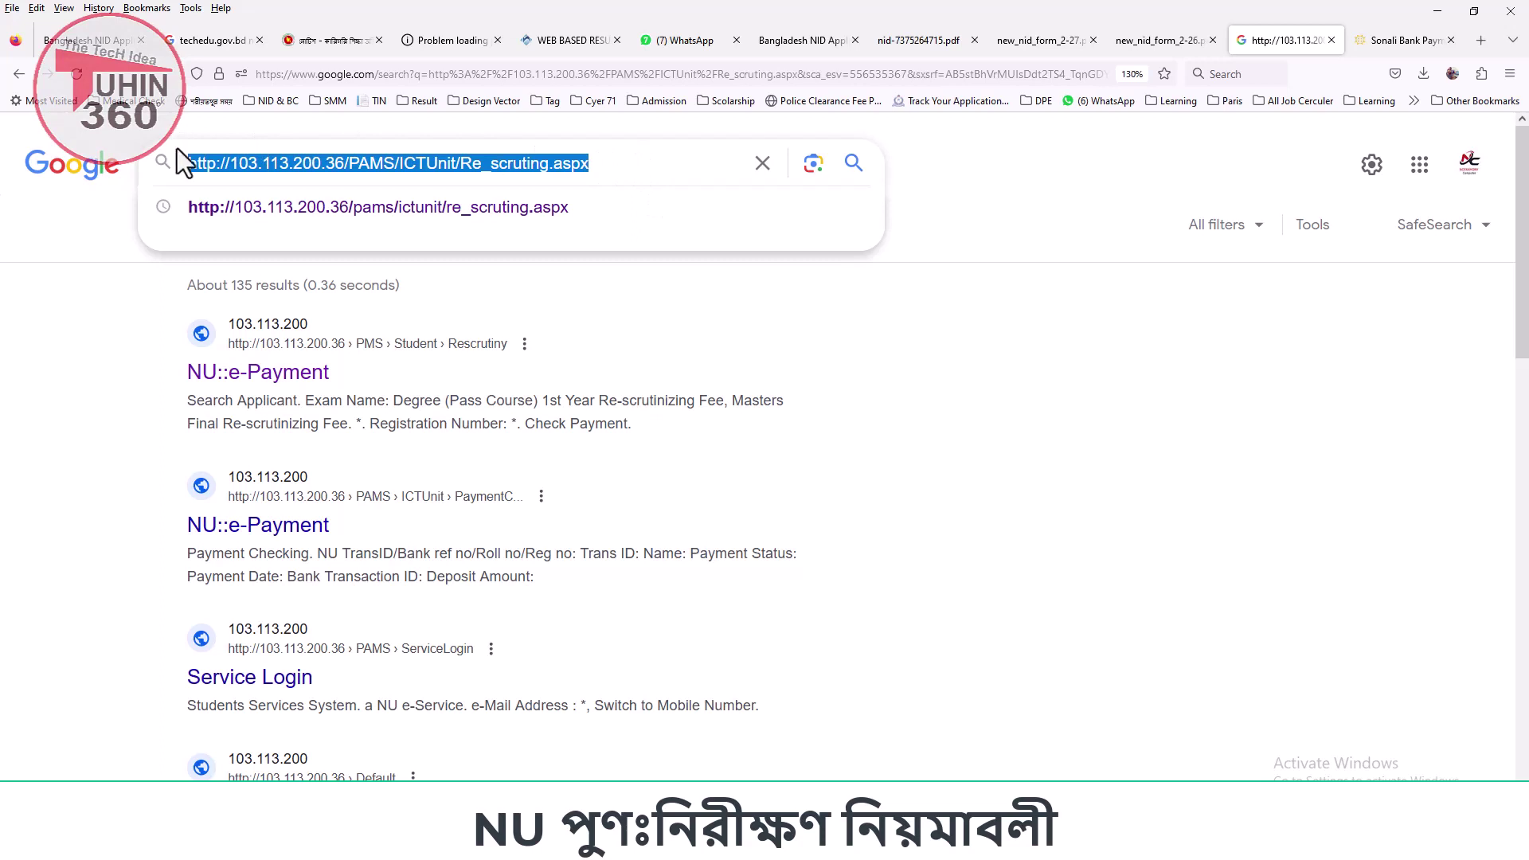
pyautogui.click(962, 399)
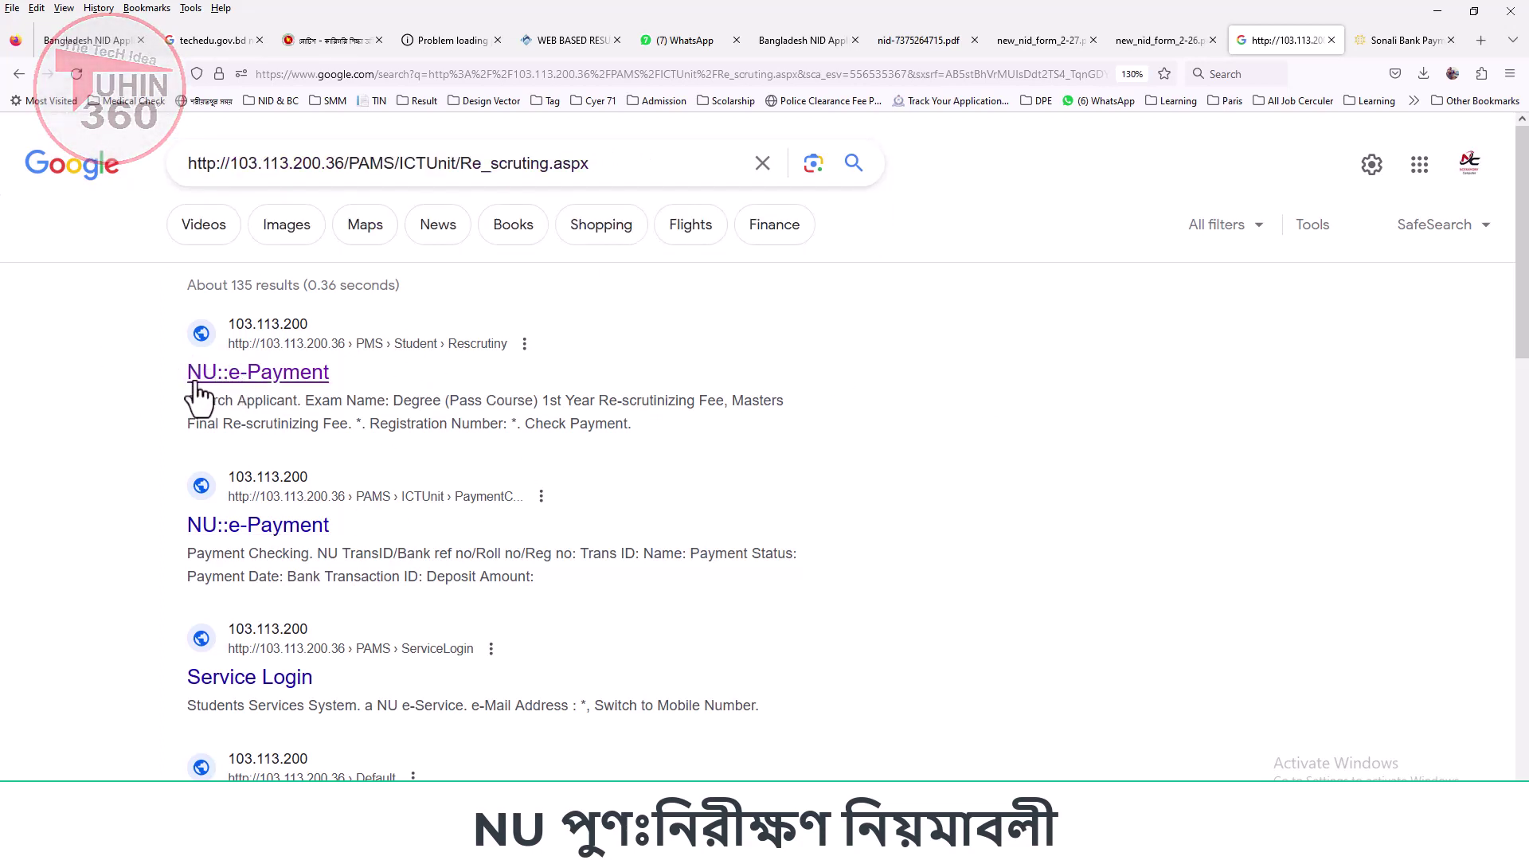
pyautogui.rightClick(241, 382)
# Step: Open the NU::e-Payment result in a new tab and set Exam Name to Masters Final Re-scrutinizing Fee
pyautogui.click(268, 390)
pyautogui.click(1301, 39)
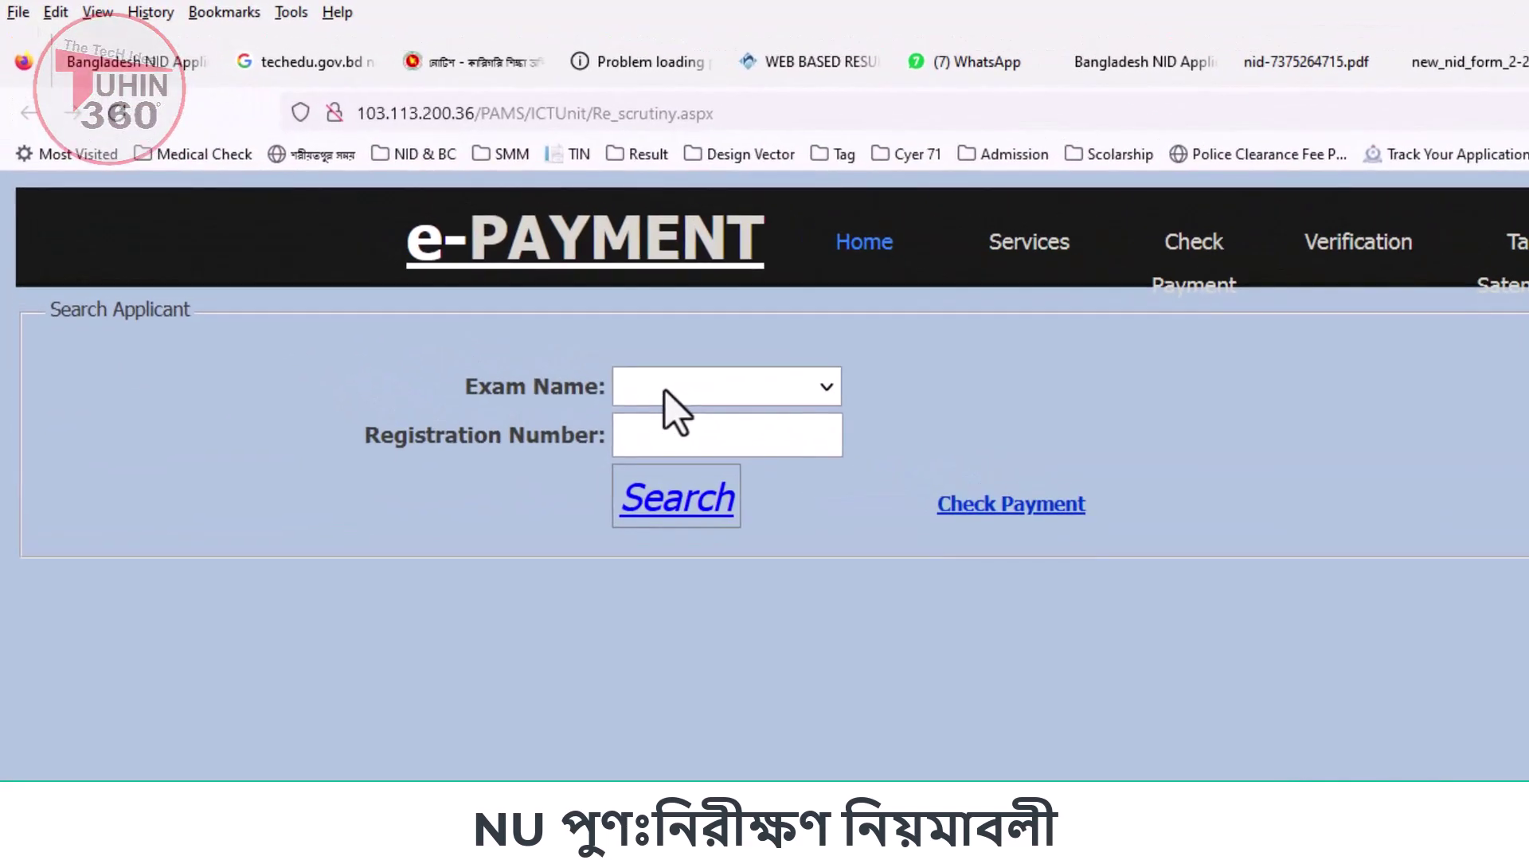
pyautogui.click(673, 386)
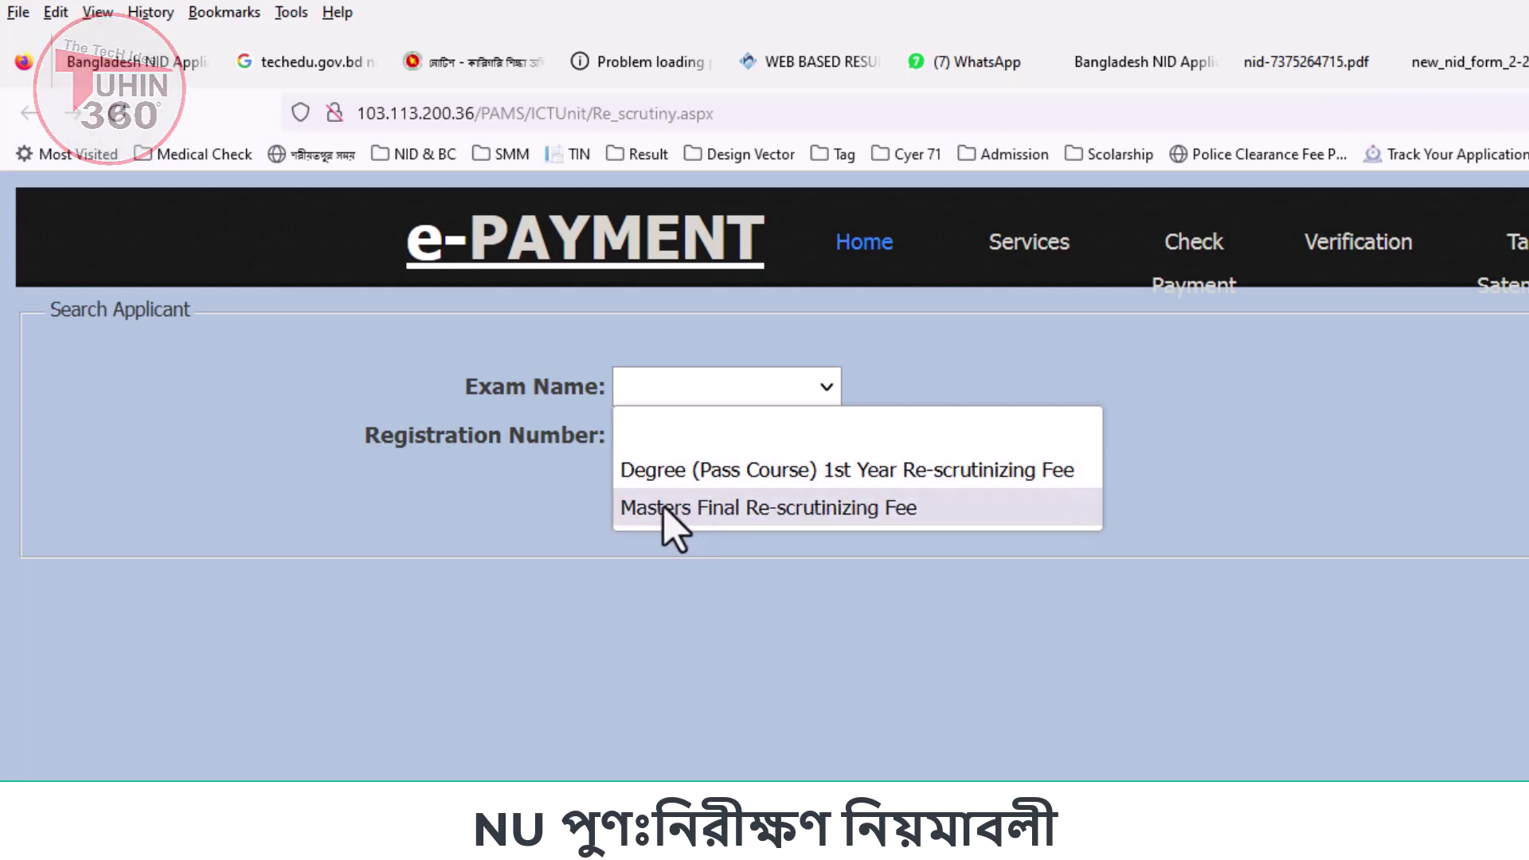
pyautogui.click(728, 516)
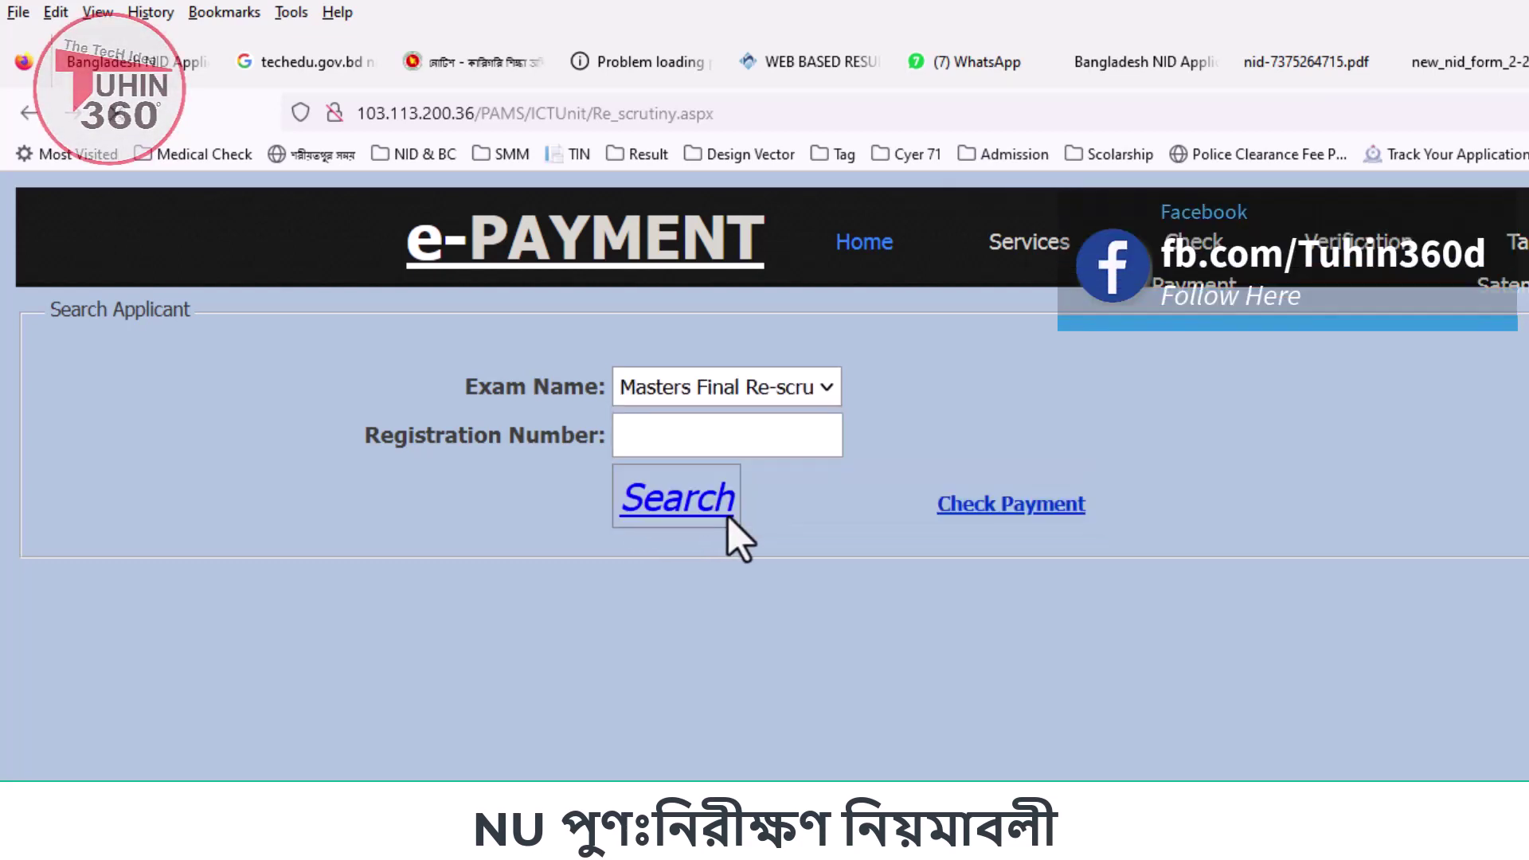
# Step: Enter the student's registration number and search for the applicant
pyautogui.click(742, 446)
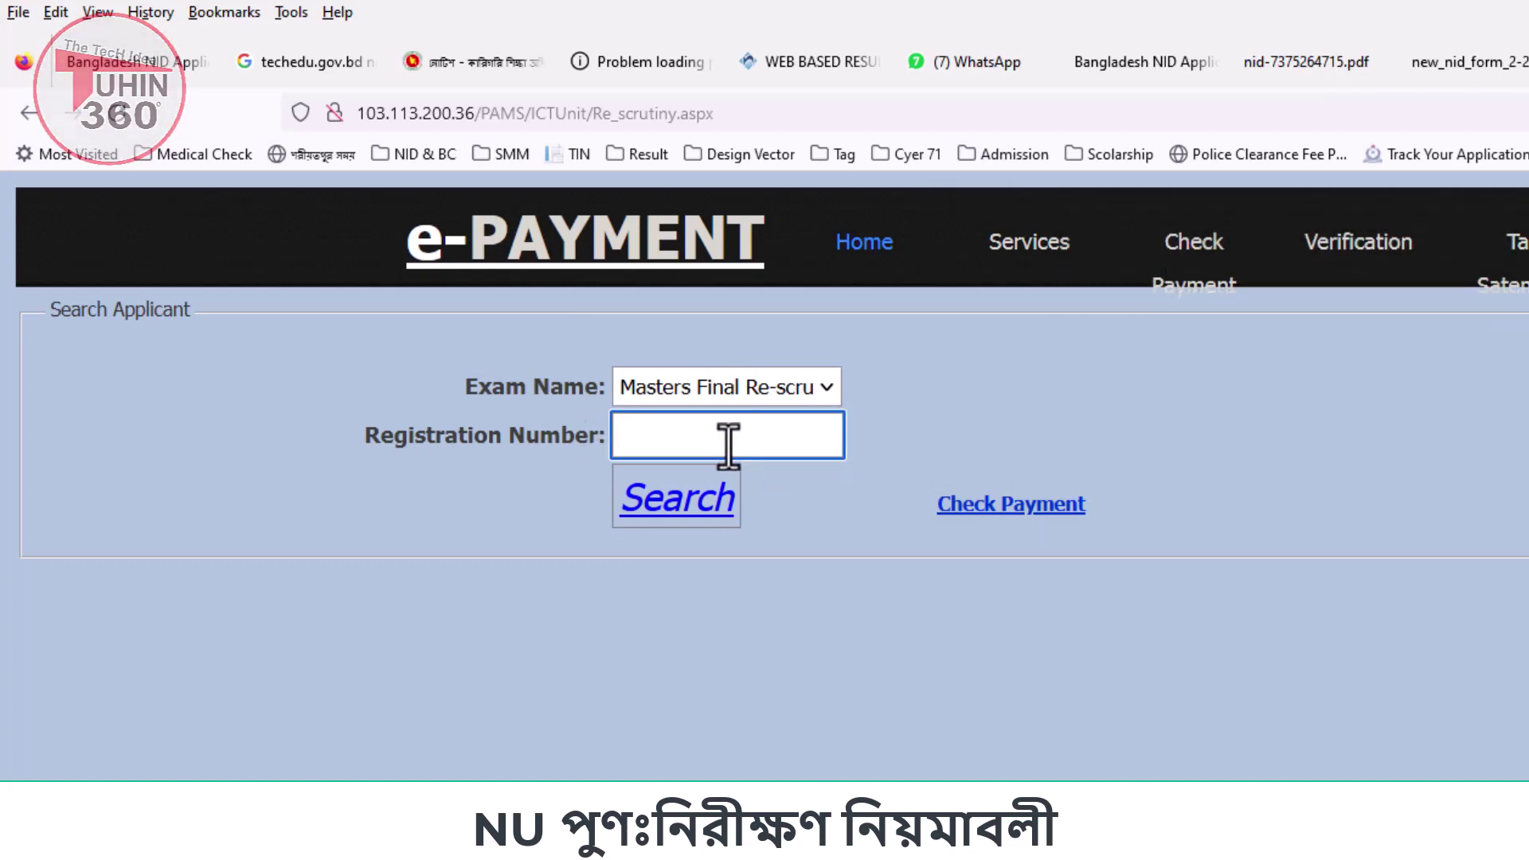
pyautogui.write('19')
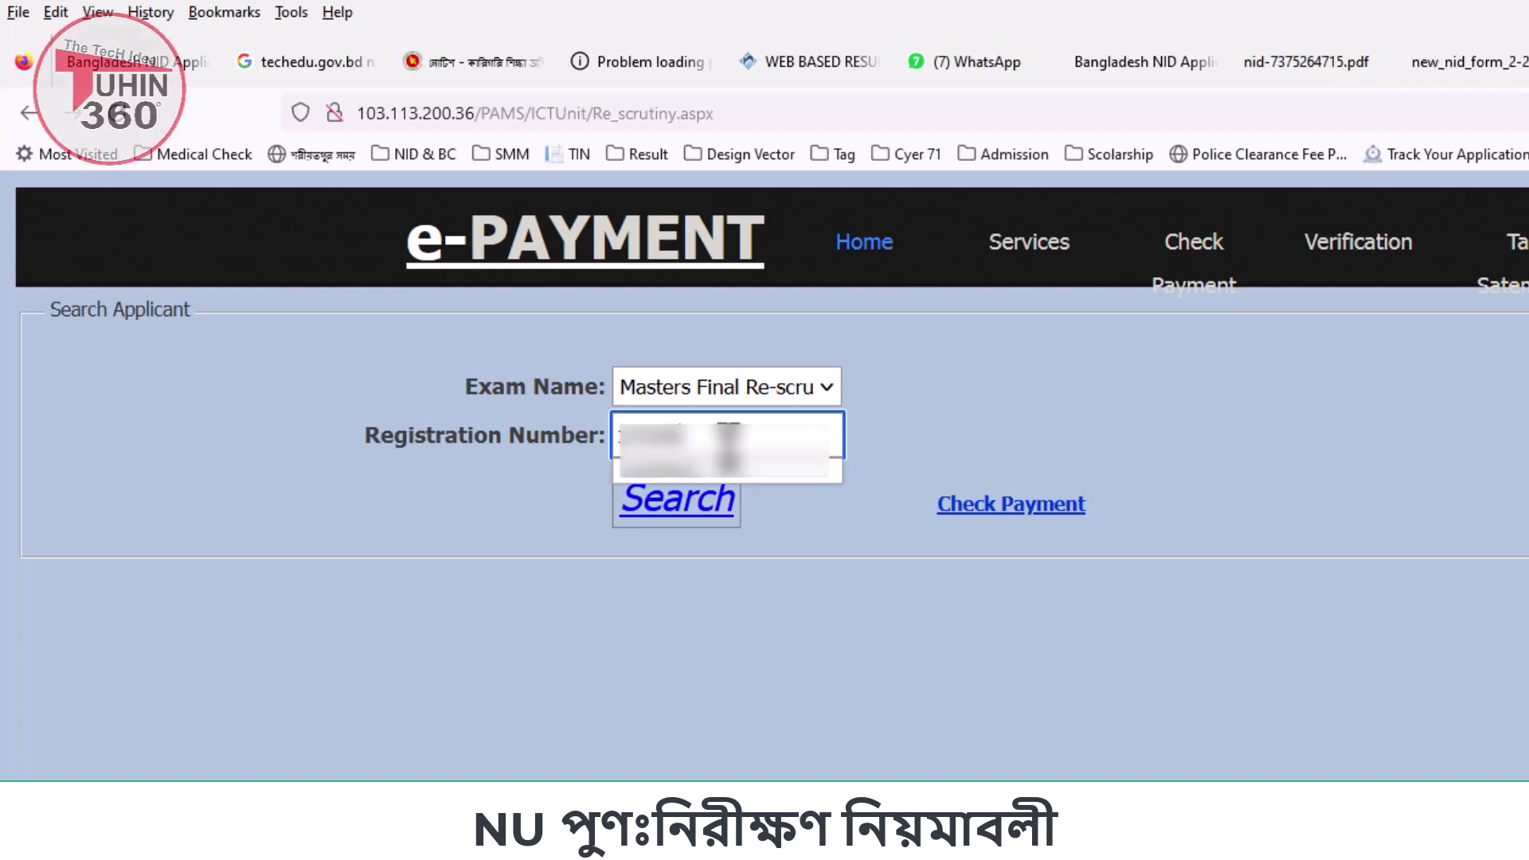
pyautogui.write('0000')
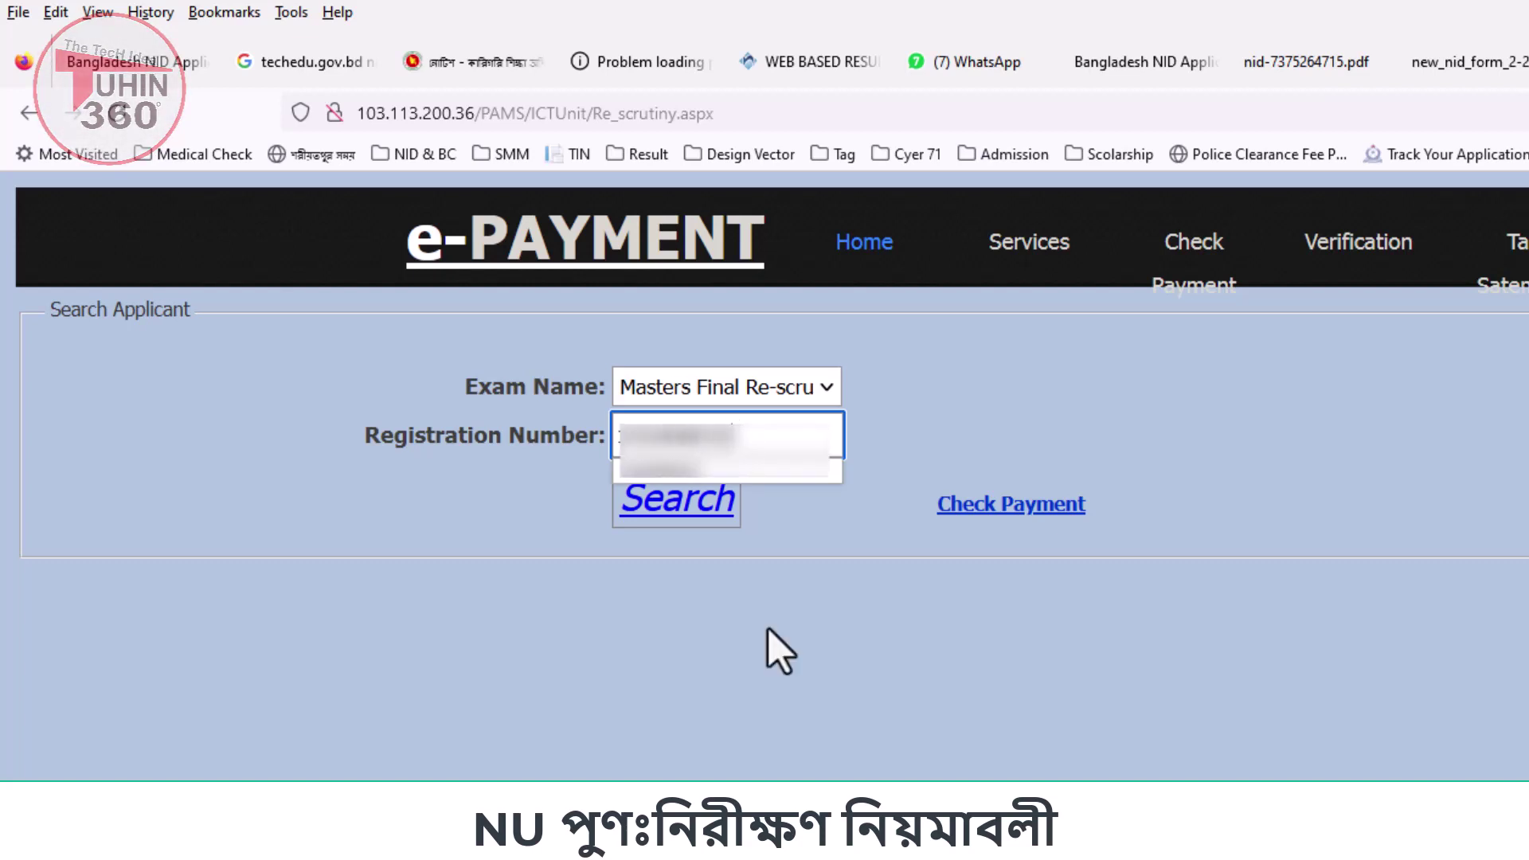
pyautogui.click(920, 623)
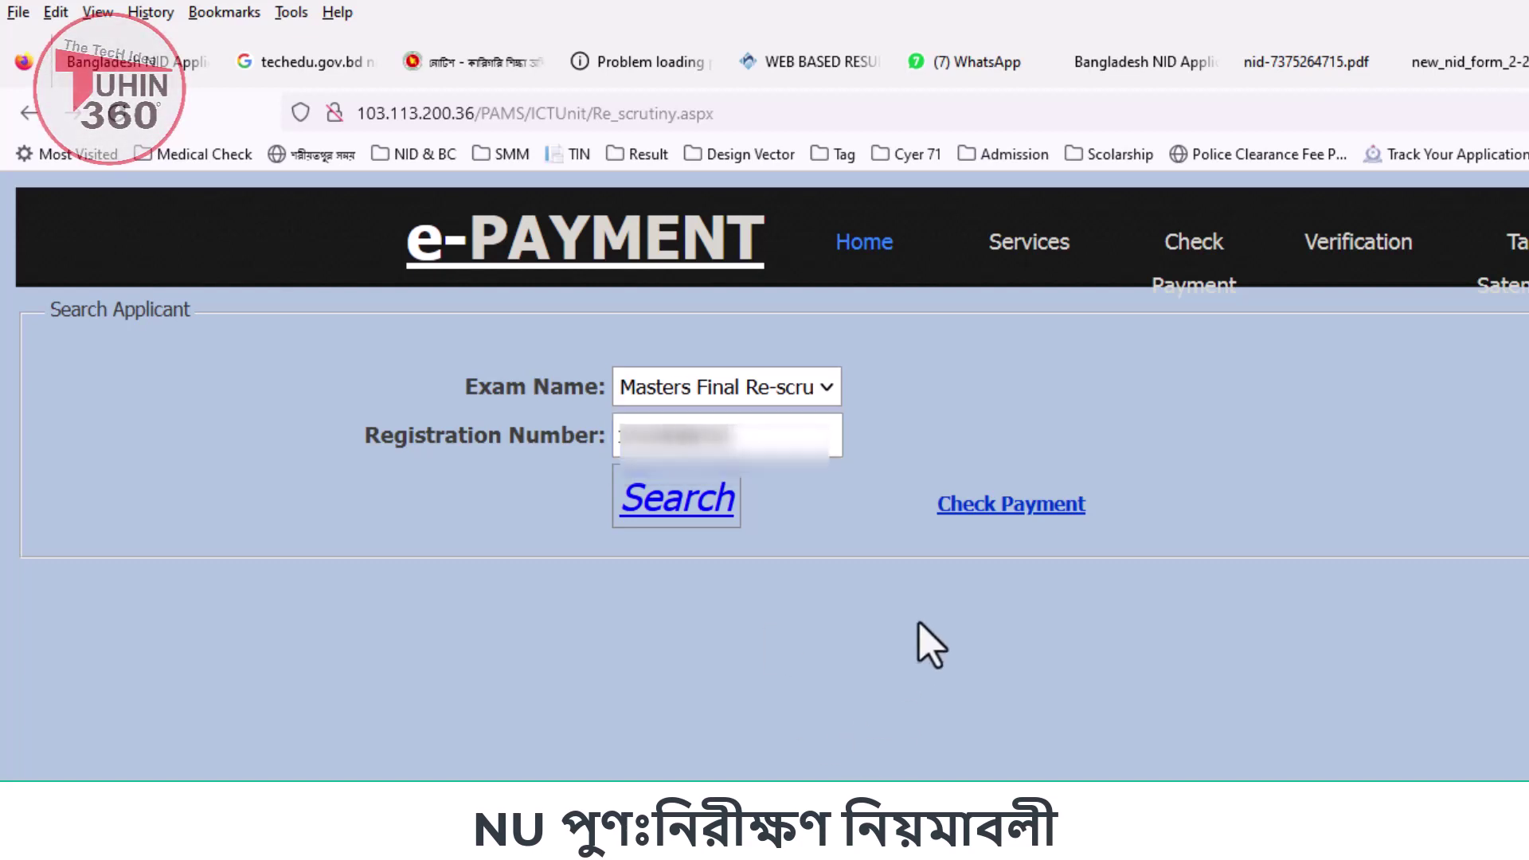
pyautogui.click(665, 508)
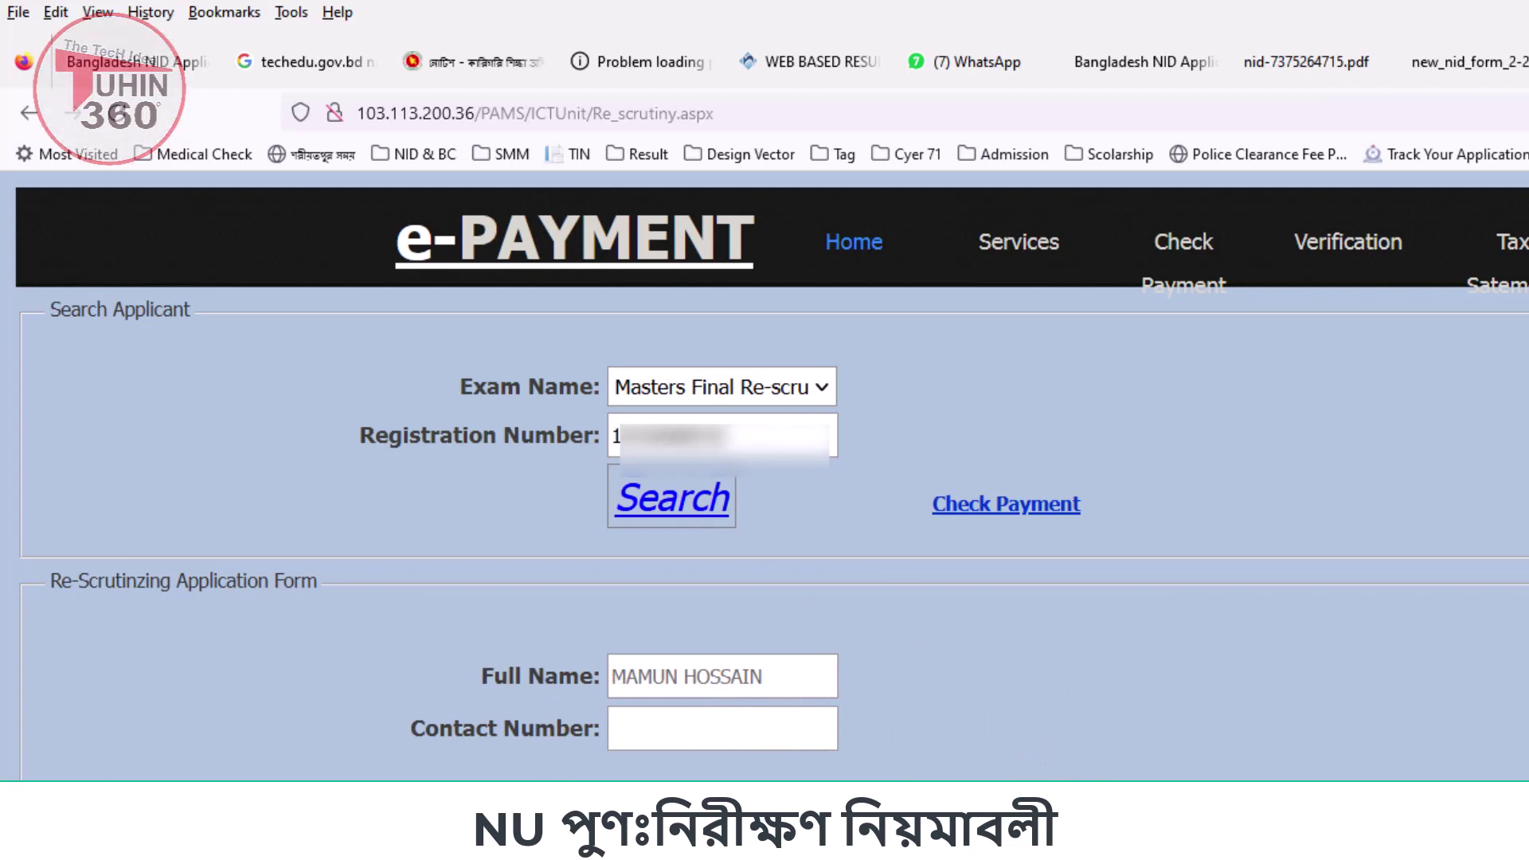
# Step: Fill the Contact Number field with the saved number from autocomplete
pyautogui.click(710, 736)
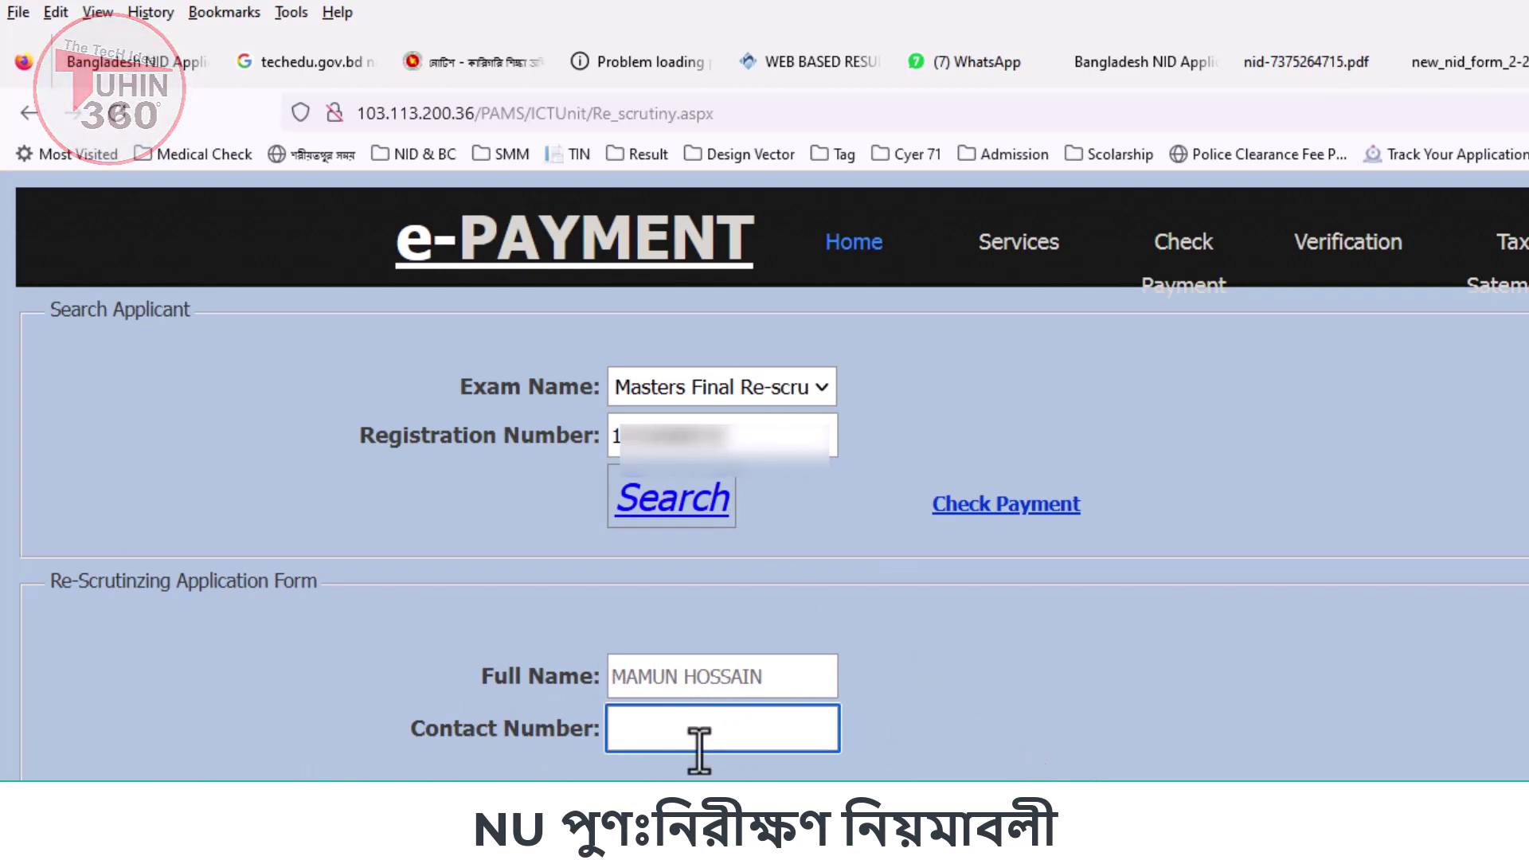
pyautogui.click(711, 736)
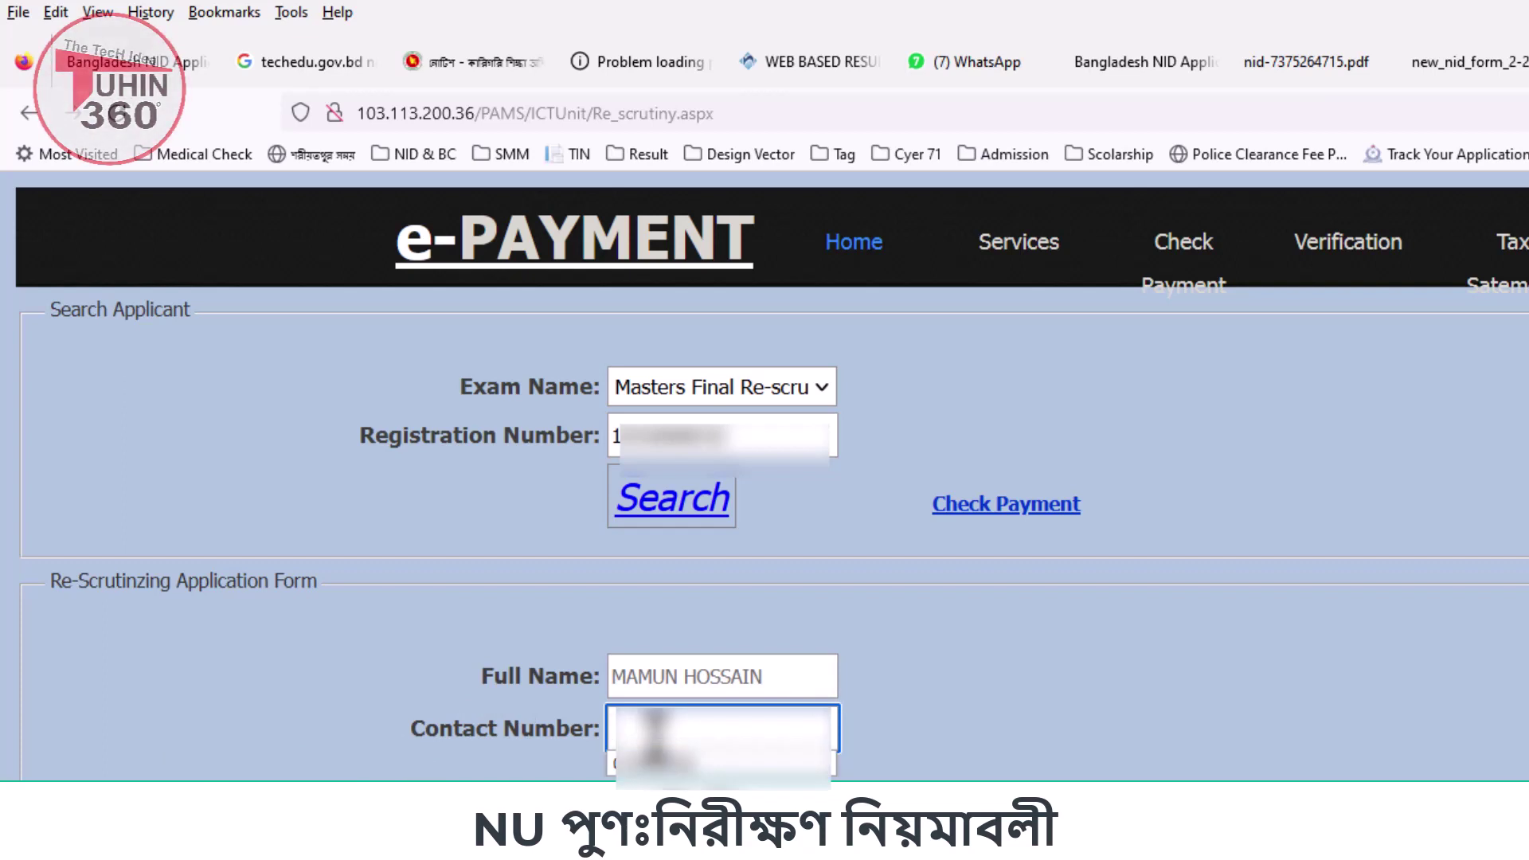
pyautogui.click(654, 763)
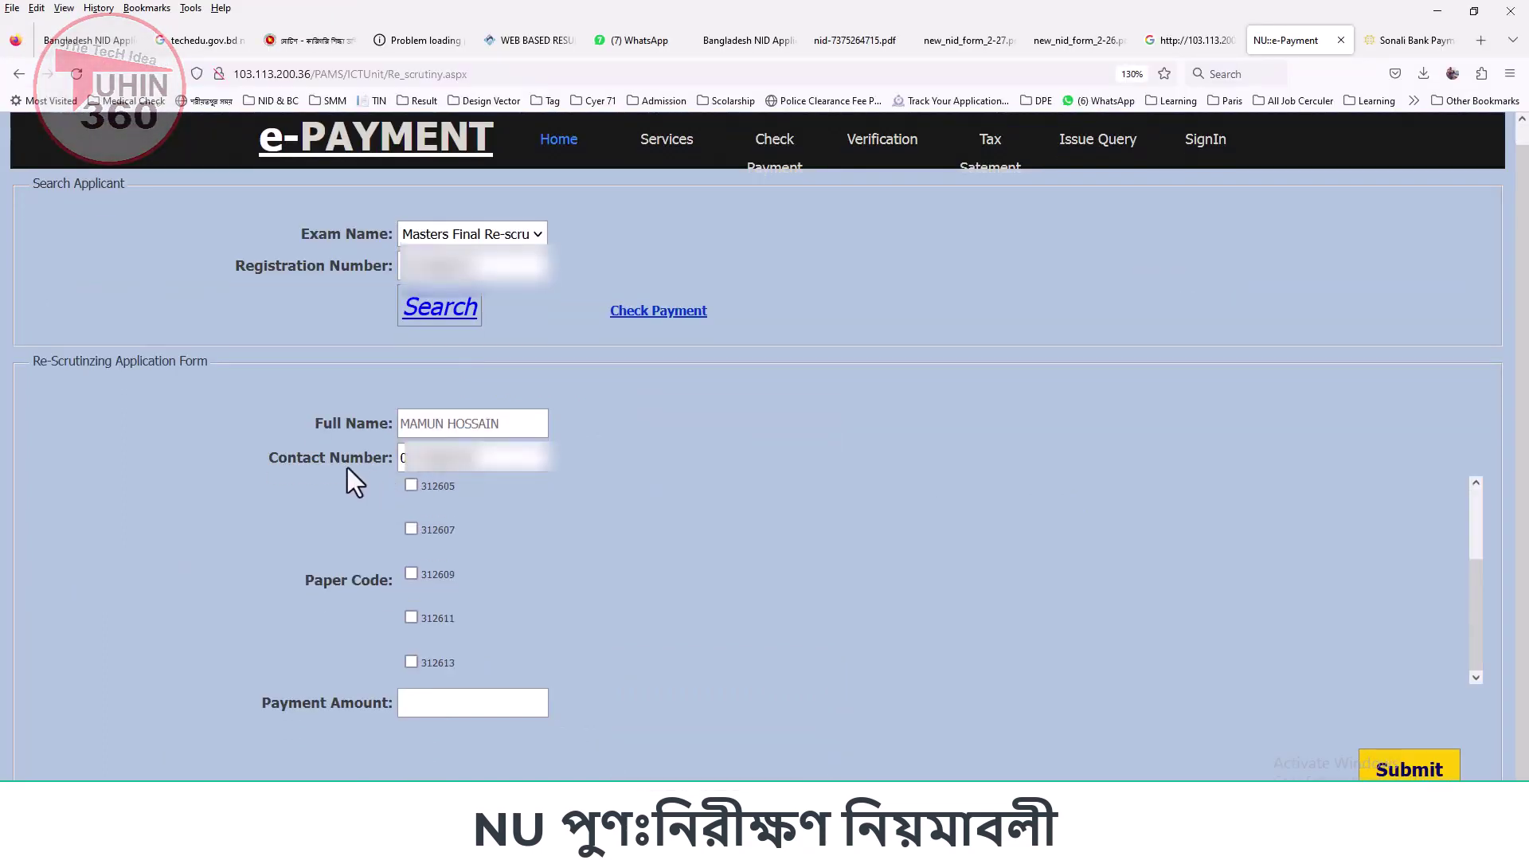
# Step: Tick paper code 312613 and check that the payment amount shows 800
pyautogui.scroll(1, 371, 604)
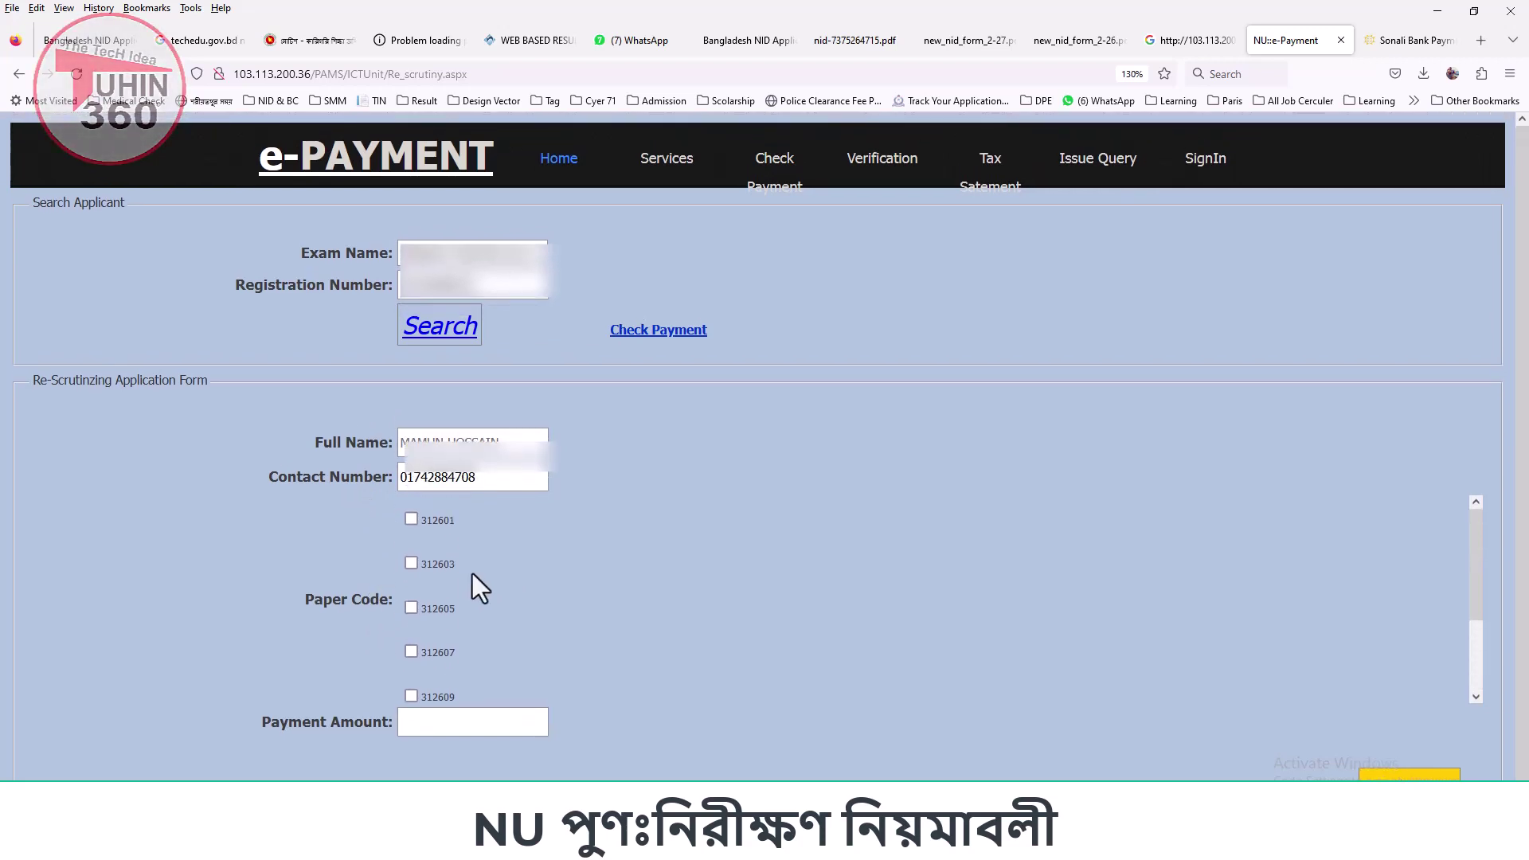
pyautogui.scroll(-1, 434, 647)
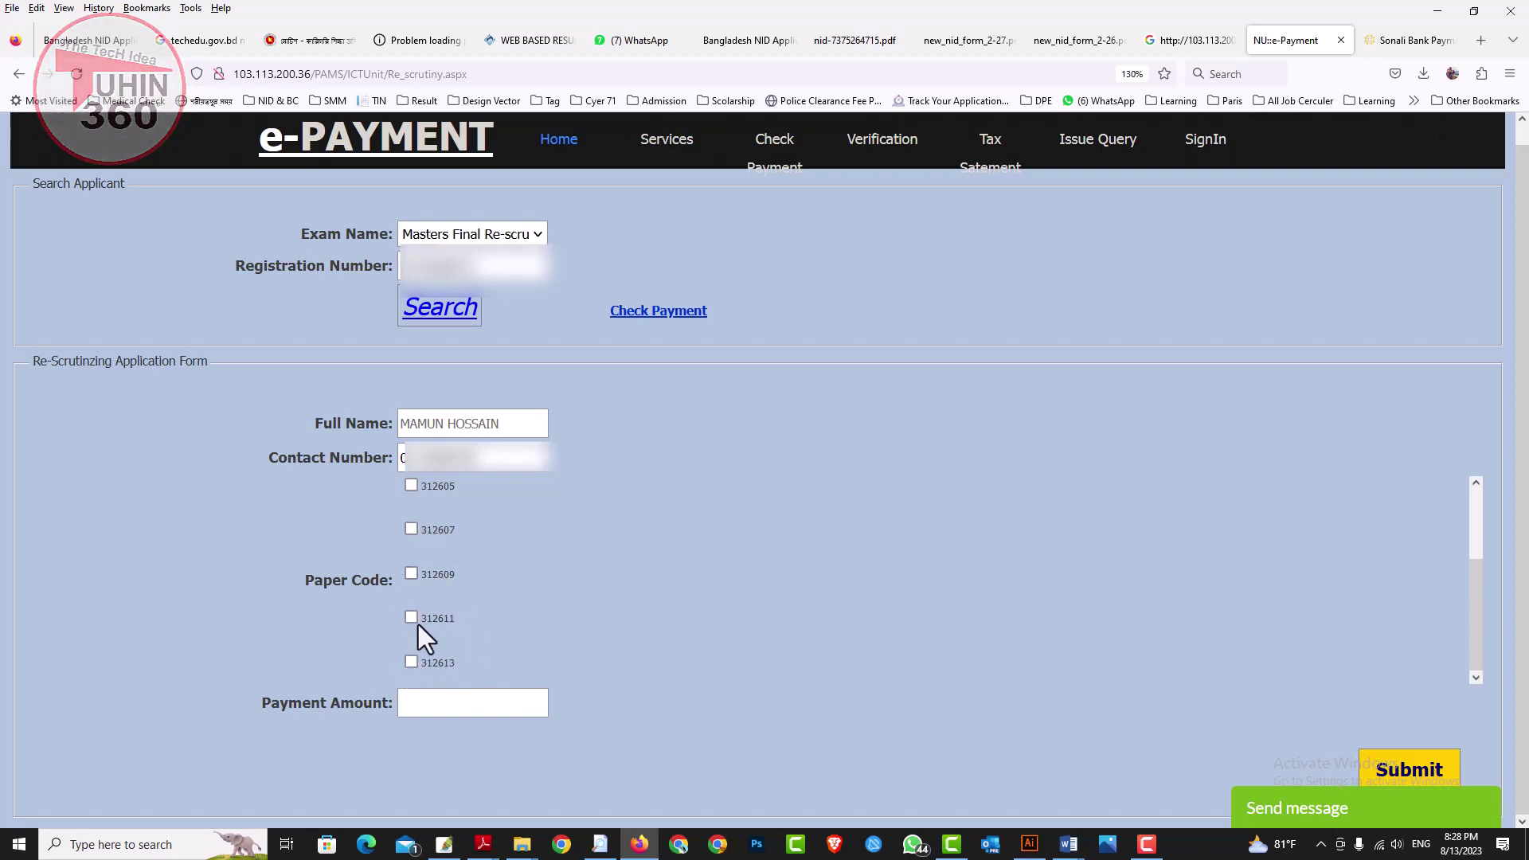
pyautogui.click(411, 663)
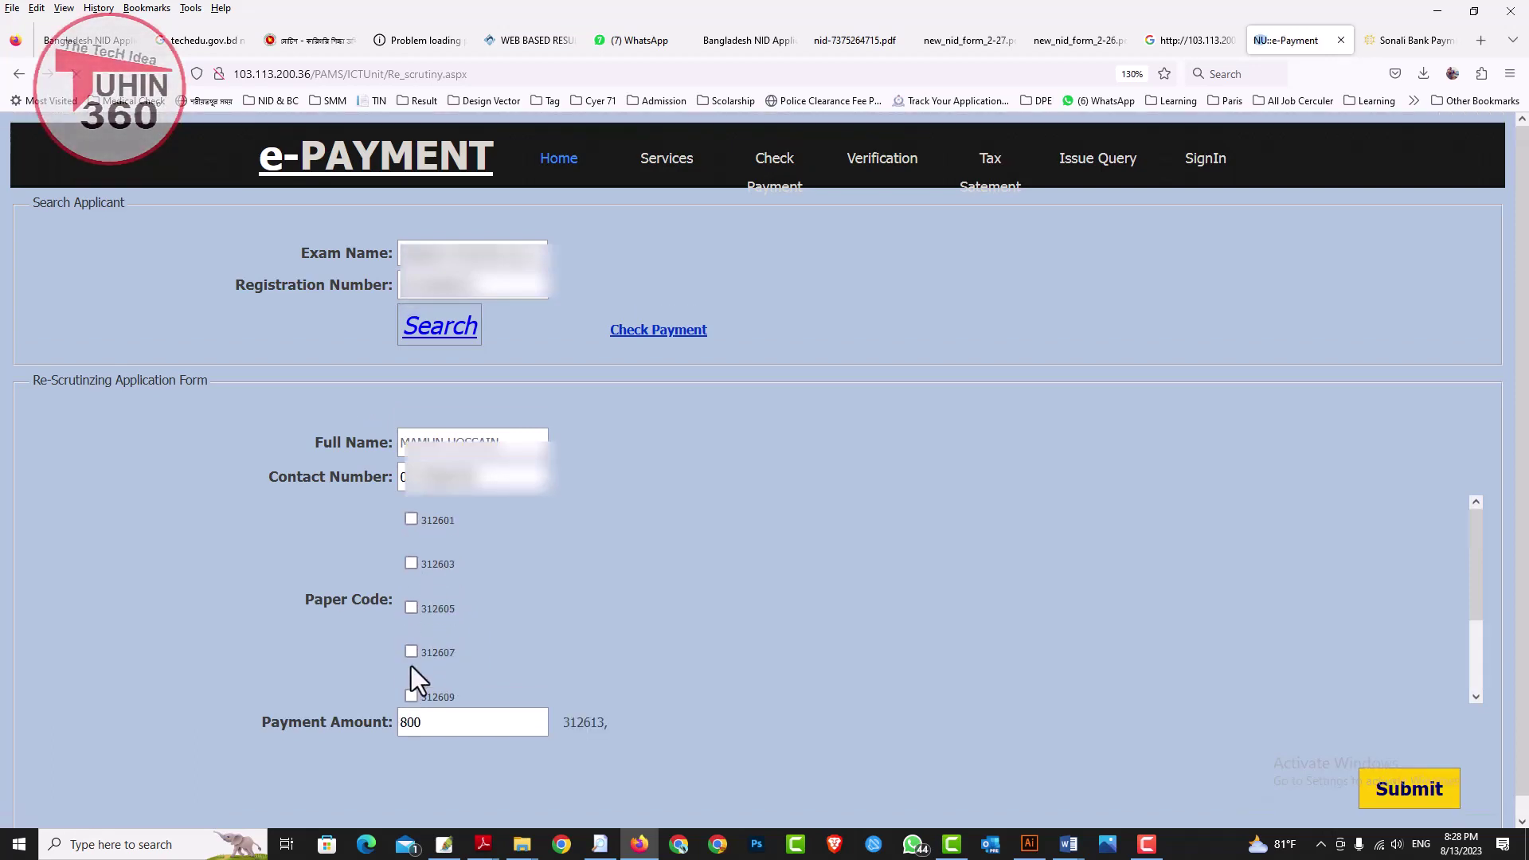
pyautogui.scroll(-3, 451, 658)
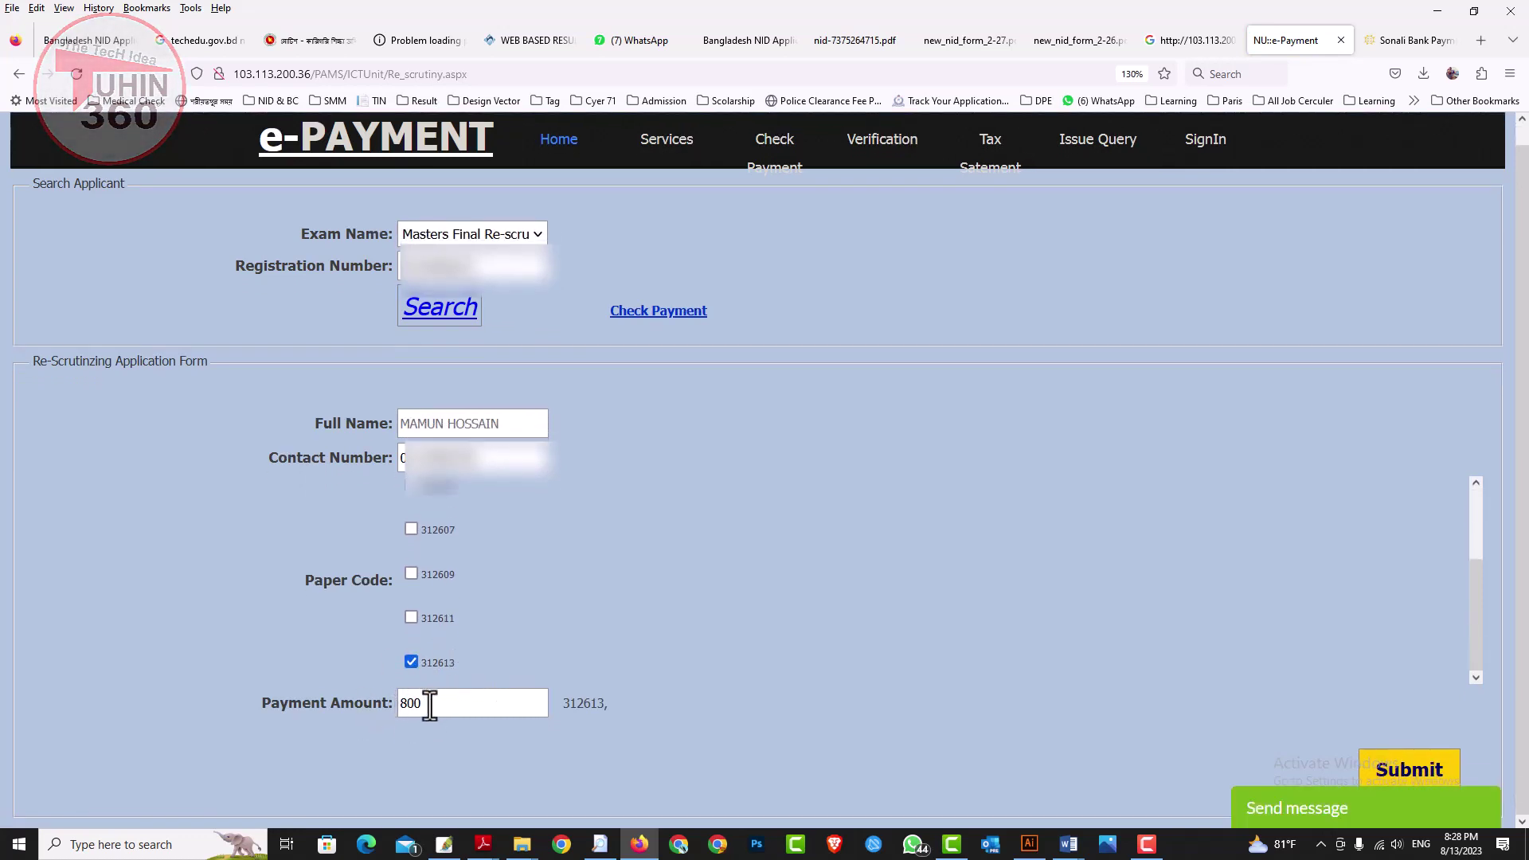
pyautogui.moveTo(450, 704); pyautogui.dragTo(369, 700)
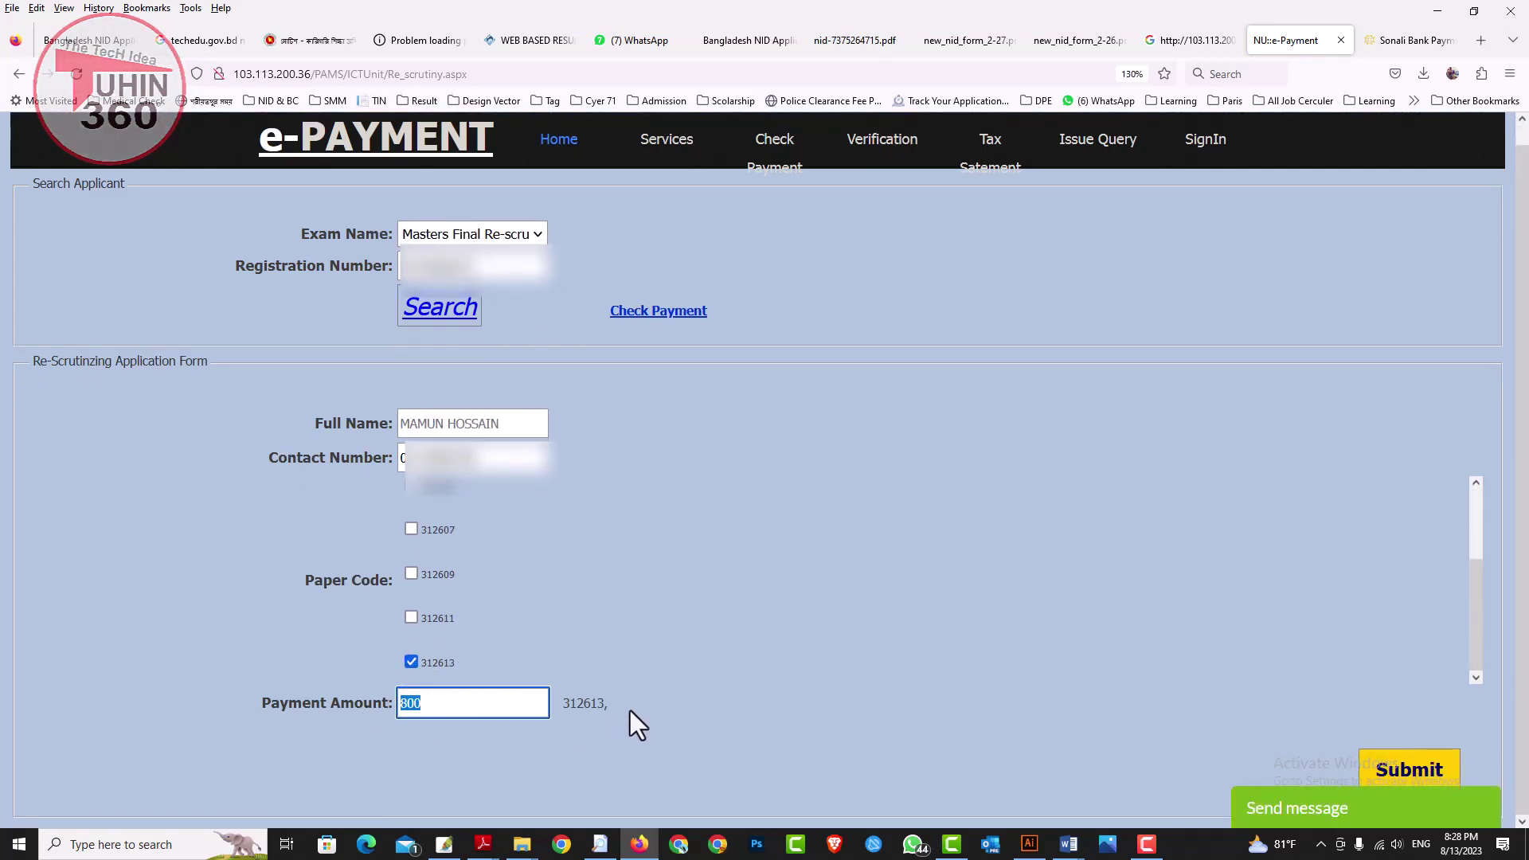
# Step: Try adding papers 312611 and 312605, then untick them so only 312613 remains
pyautogui.click(411, 618)
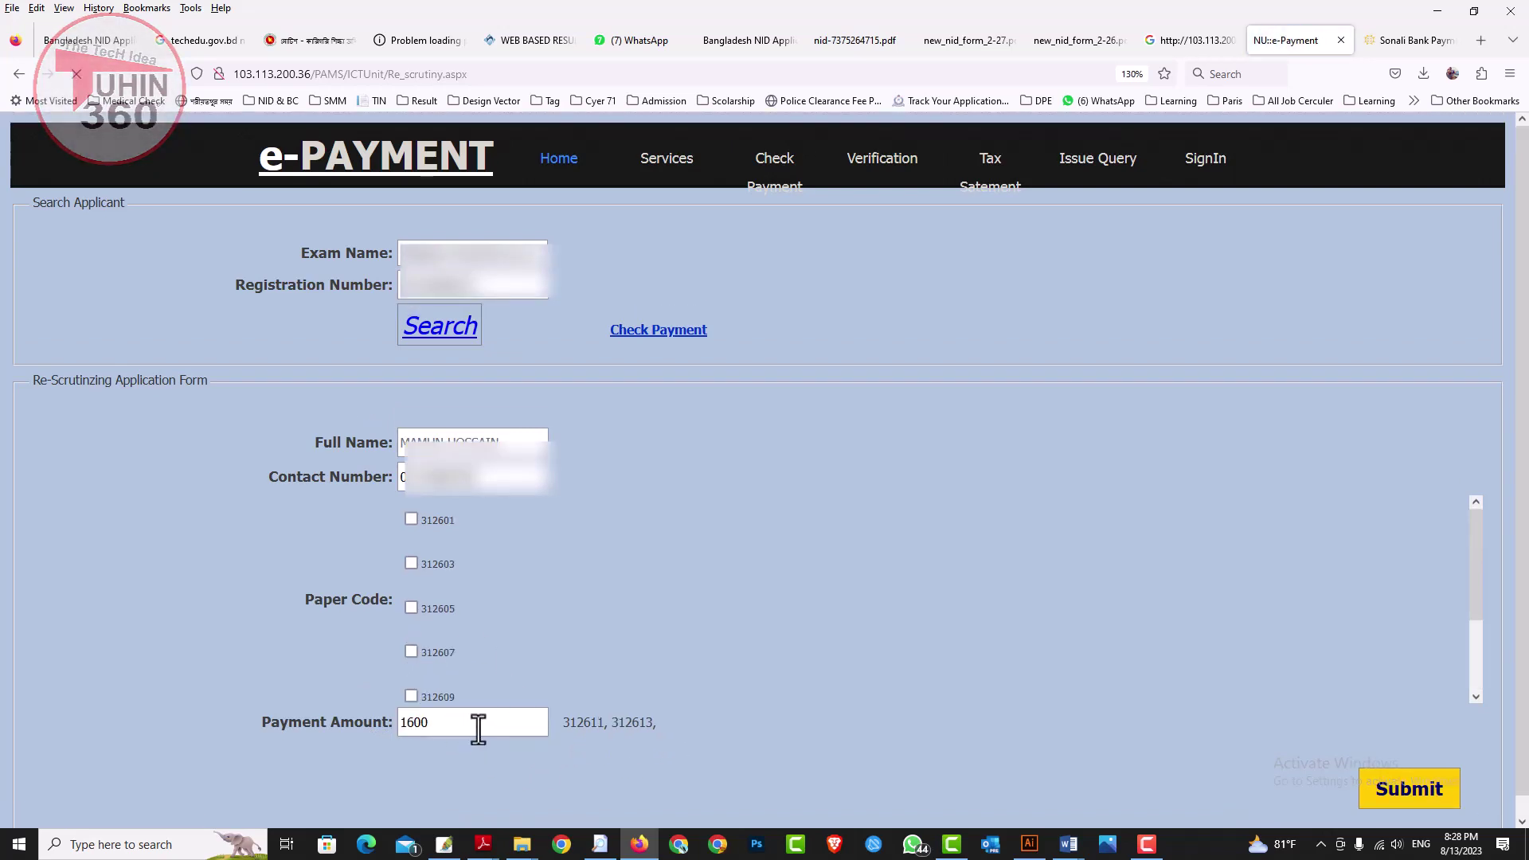
pyautogui.moveTo(478, 726); pyautogui.dragTo(375, 714)
pyautogui.click(411, 608)
pyautogui.click(411, 609)
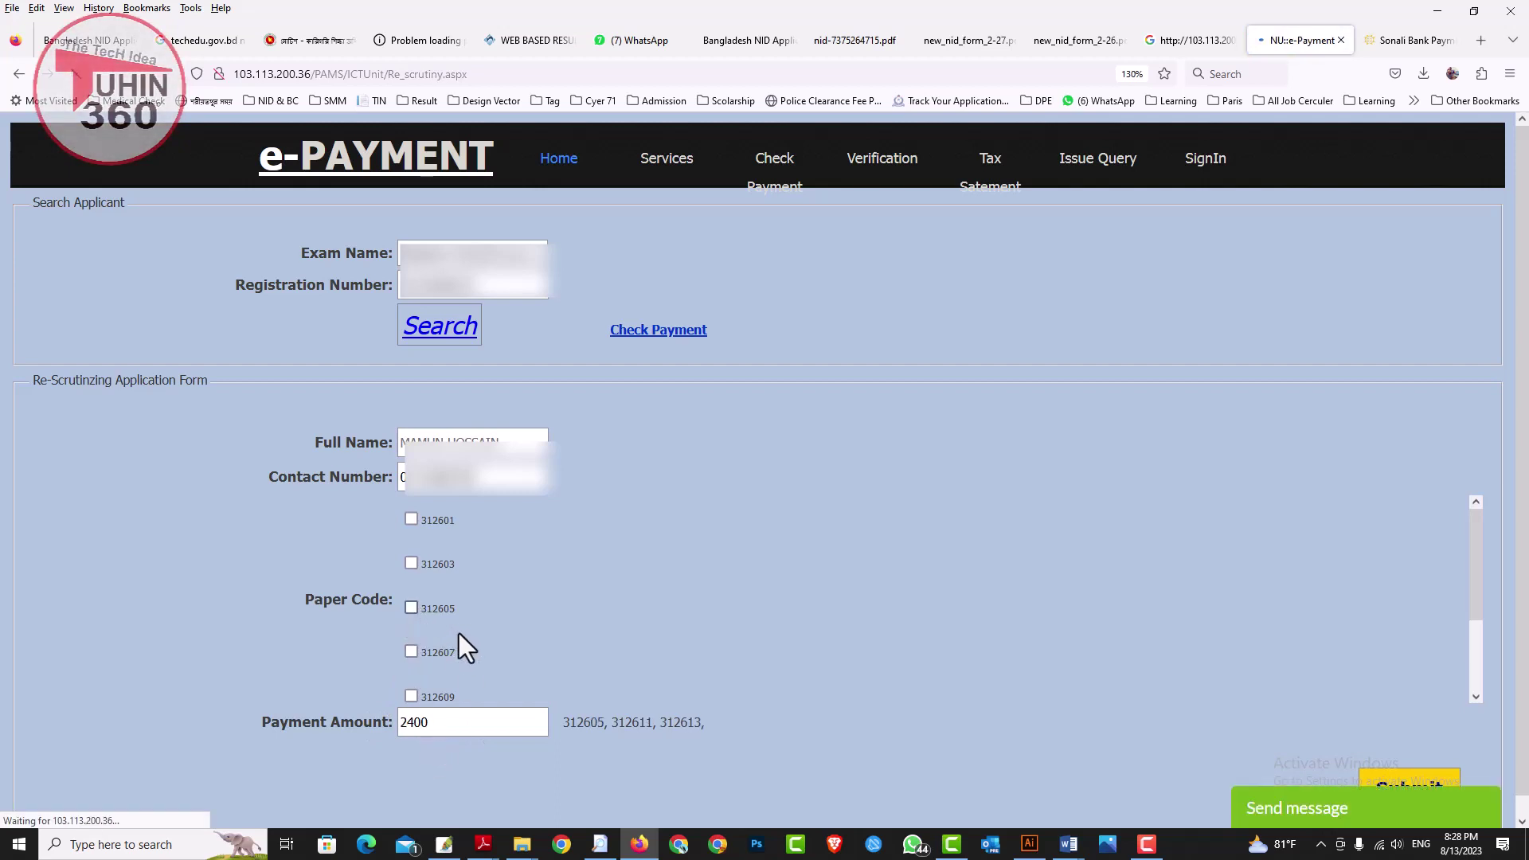
pyautogui.scroll(-2, 430, 644)
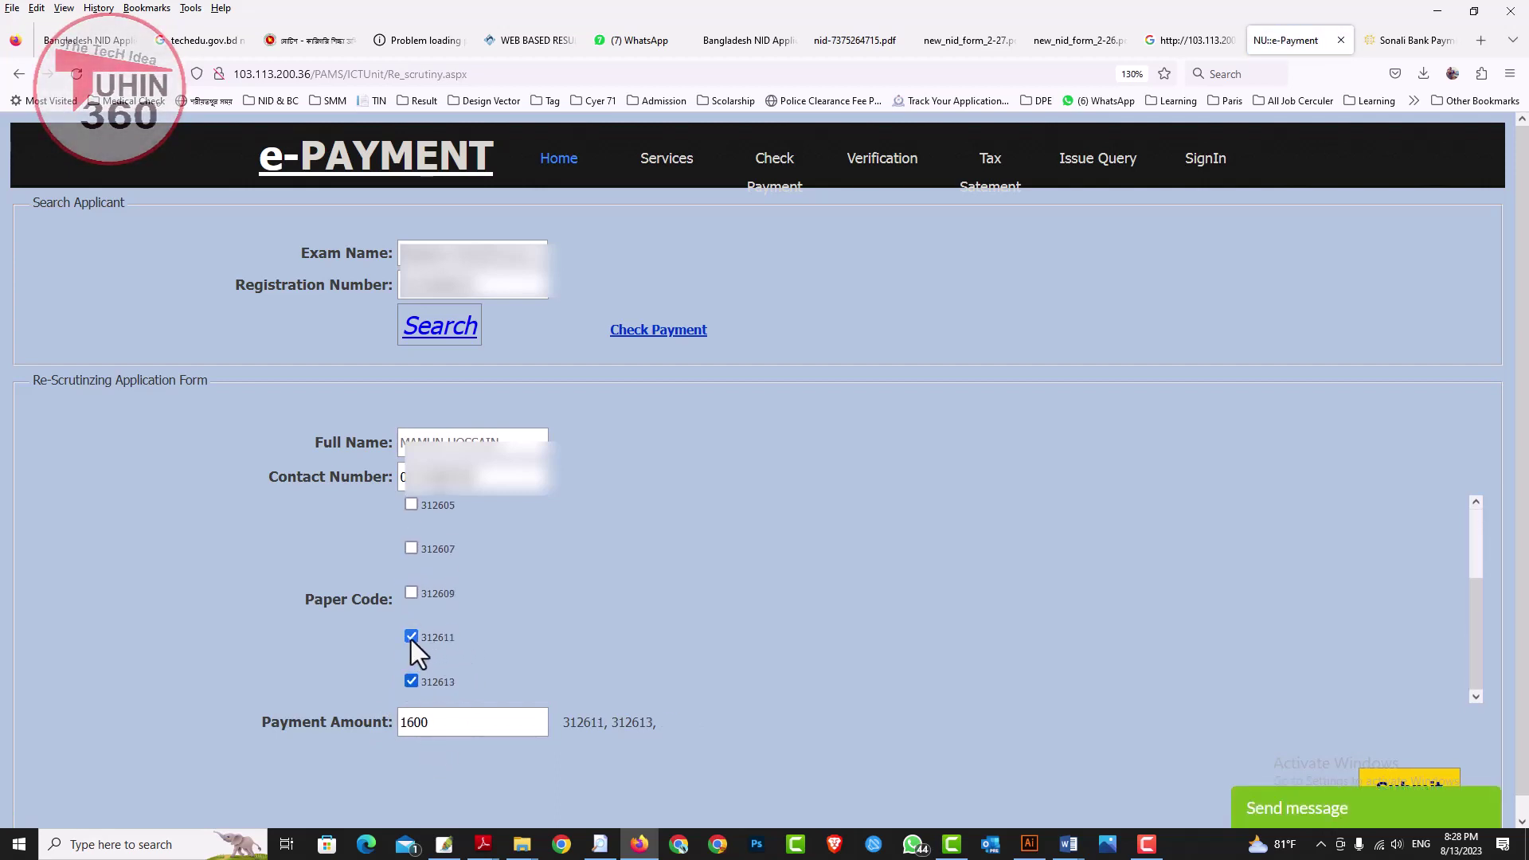
pyautogui.click(411, 637)
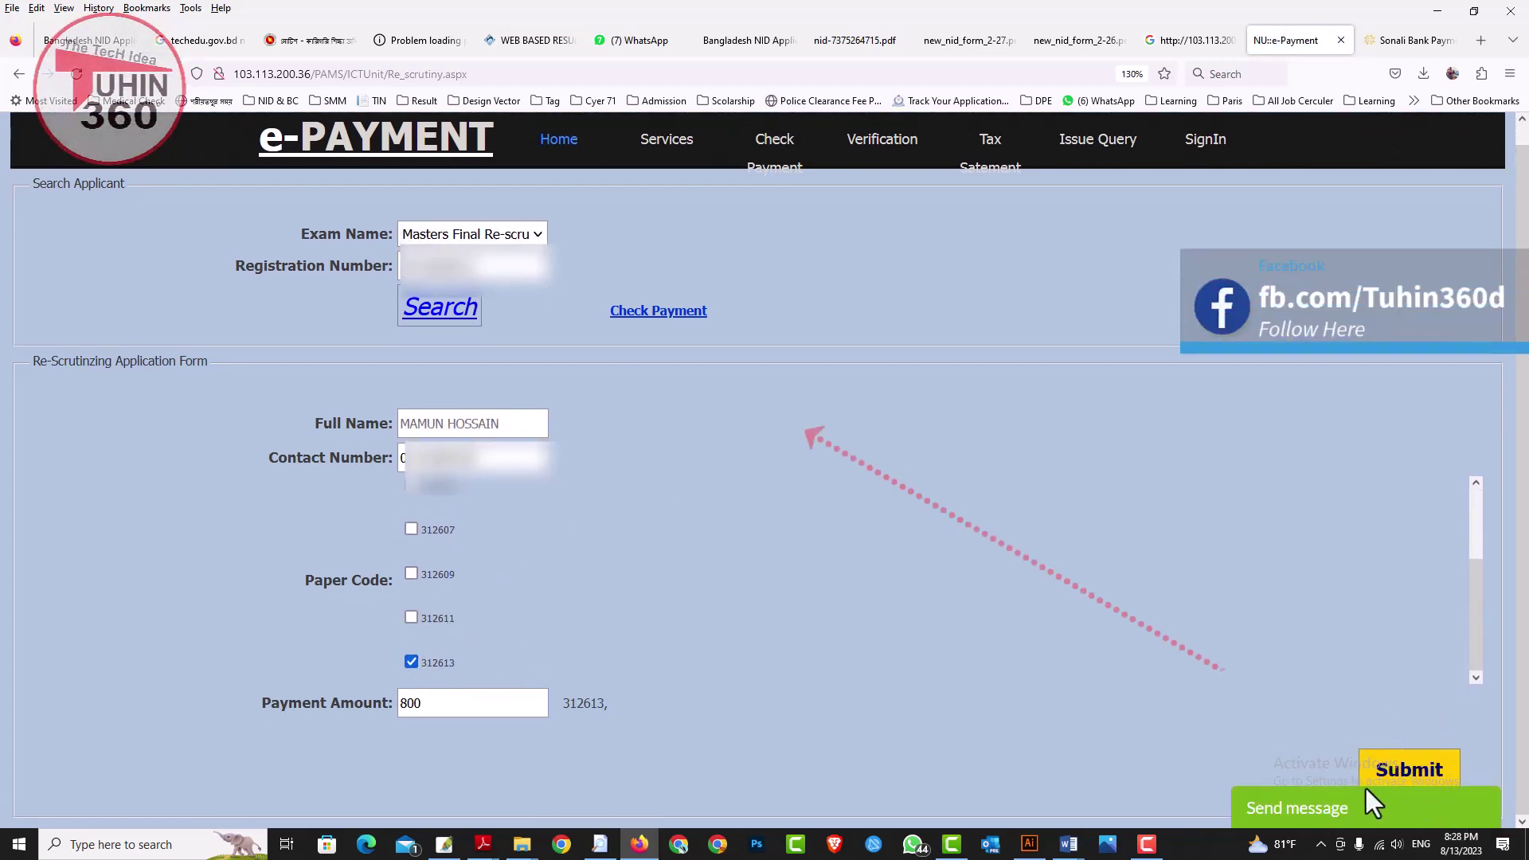
# Step: Submit the application and choose Online Payment on the payslip page
pyautogui.click(1402, 766)
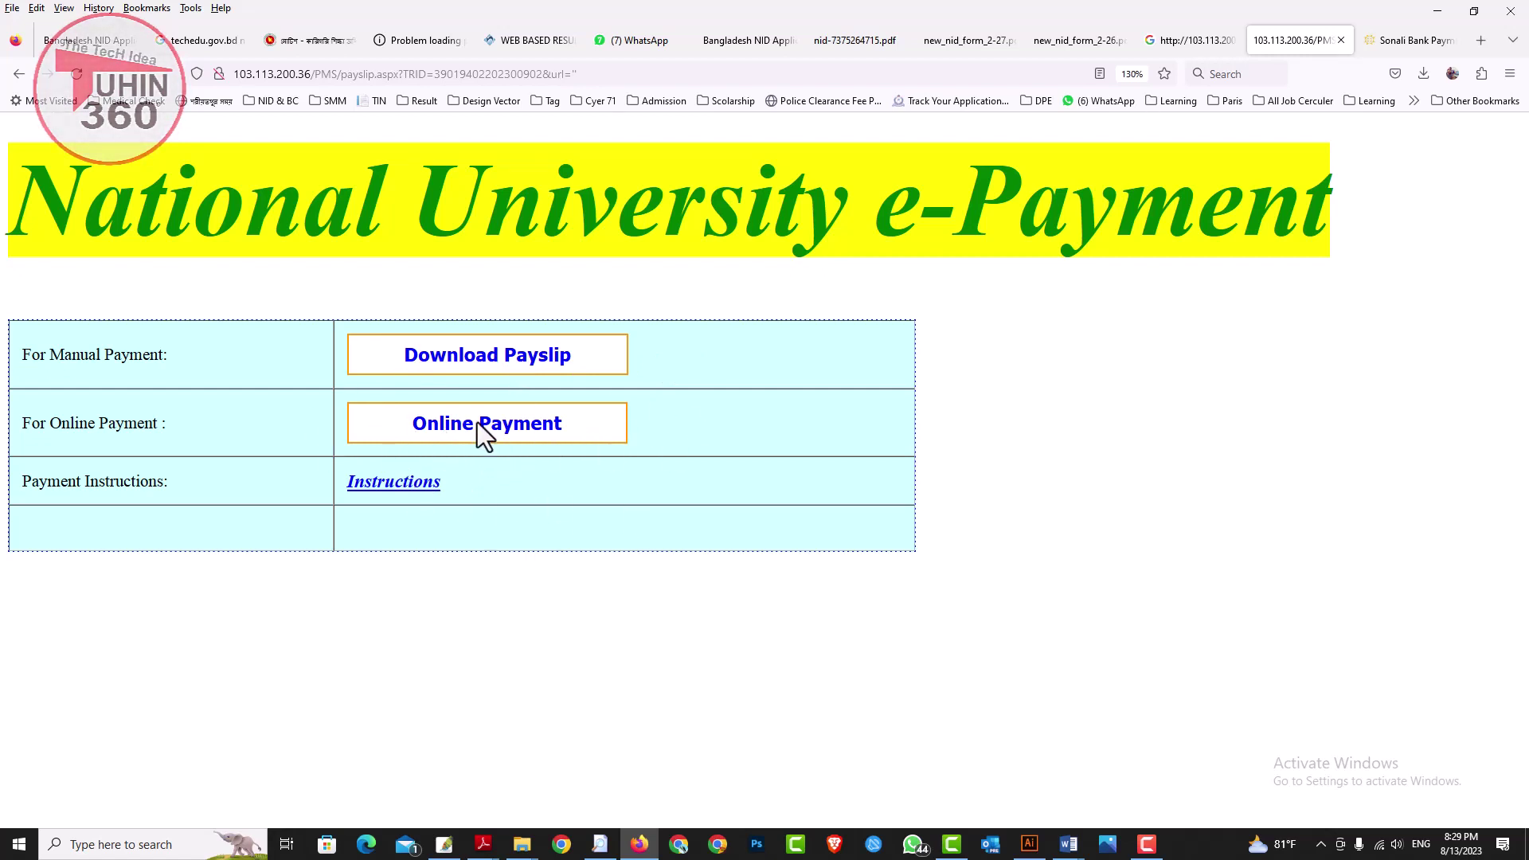
pyautogui.click(457, 424)
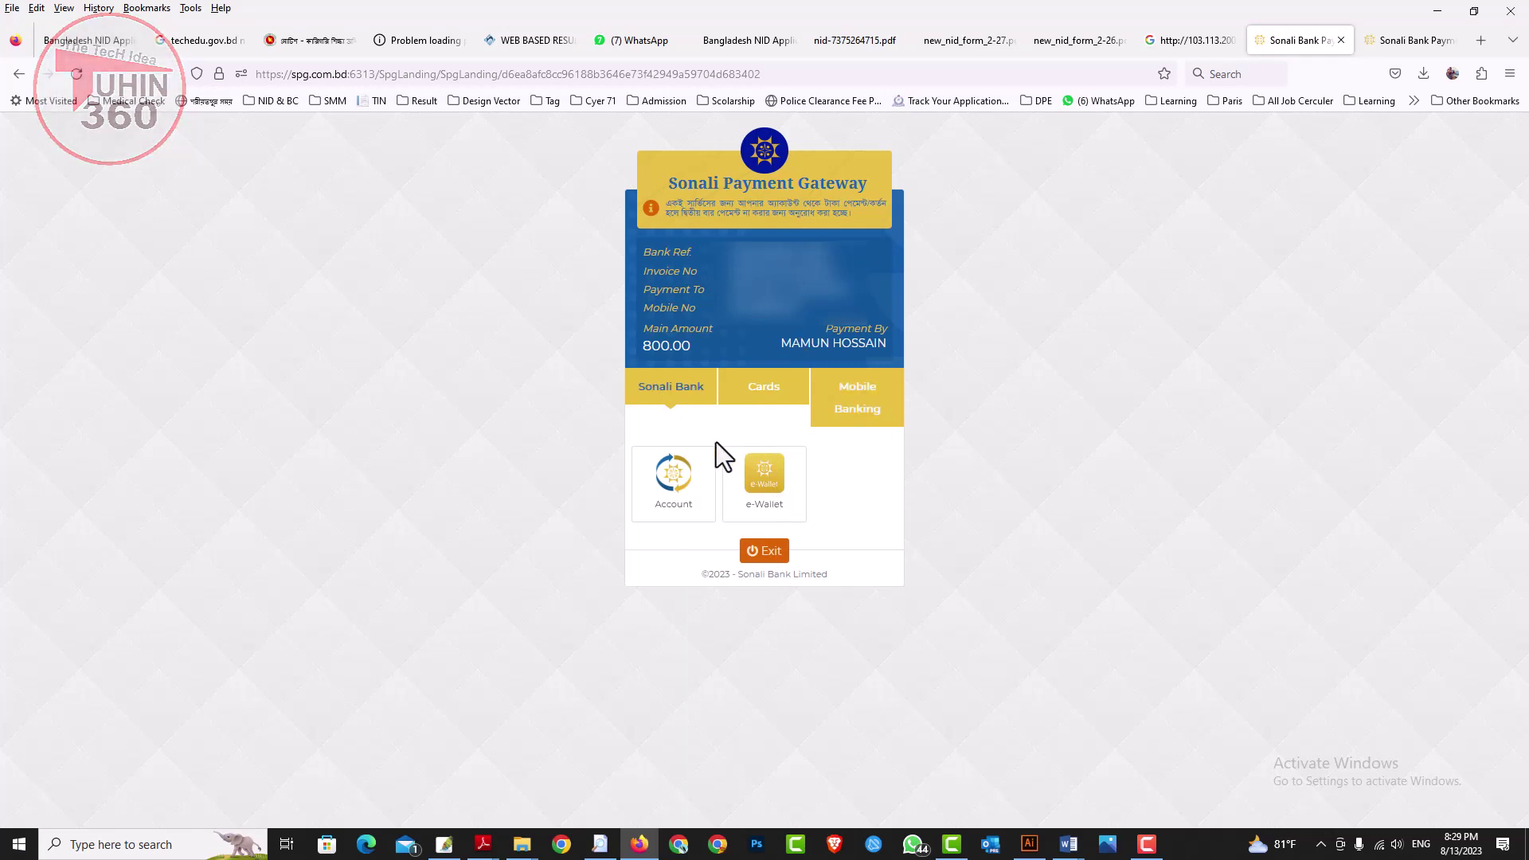
# Step: Choose bKash under Mobile Banking and confirm the 806.00 total including the 6.00 fee
pyautogui.click(860, 410)
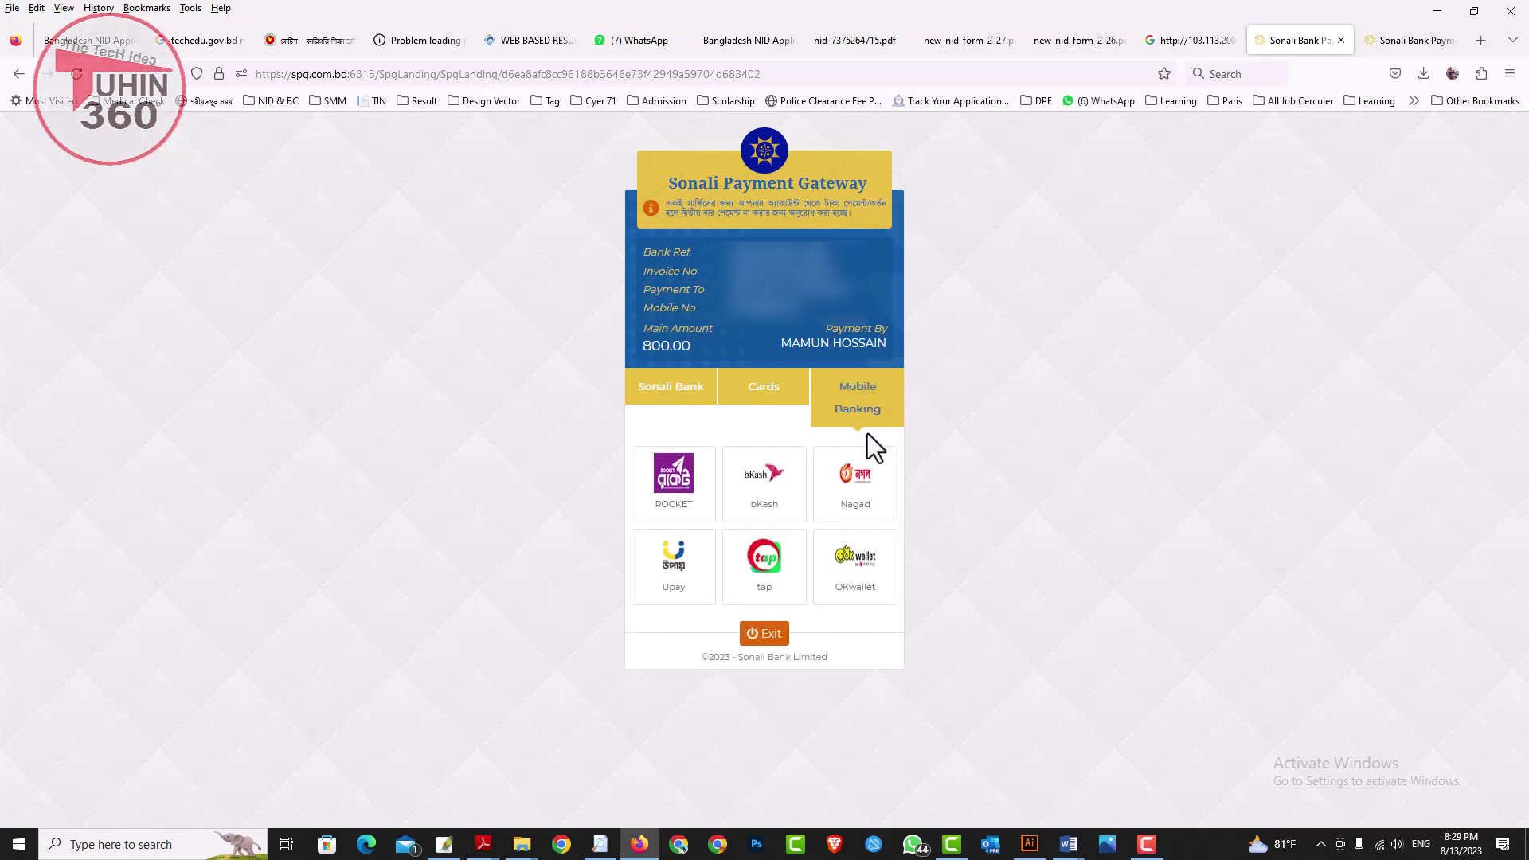
pyautogui.click(758, 502)
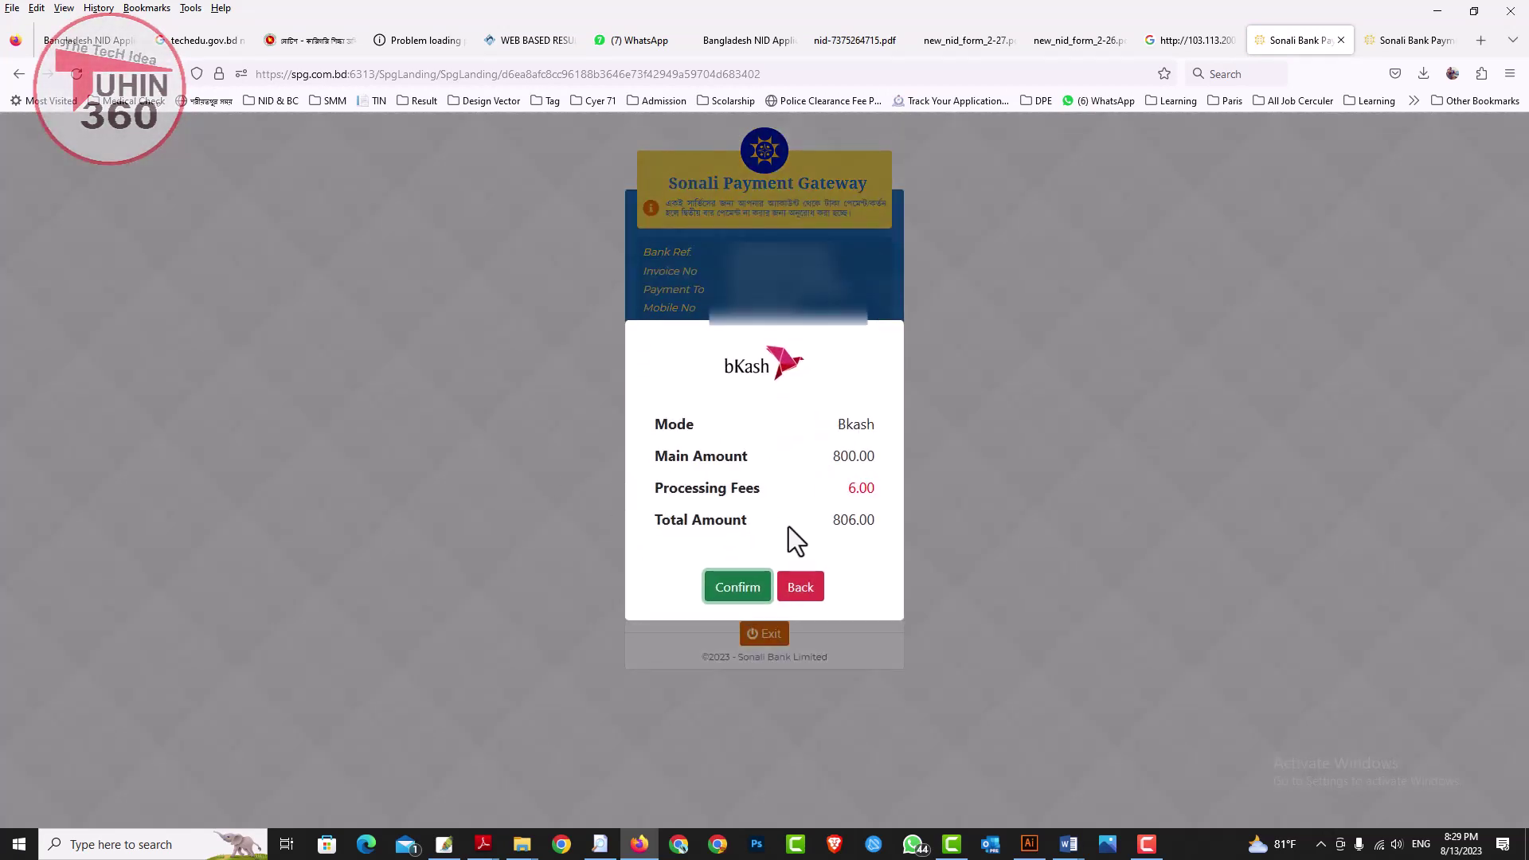
pyautogui.click(801, 589)
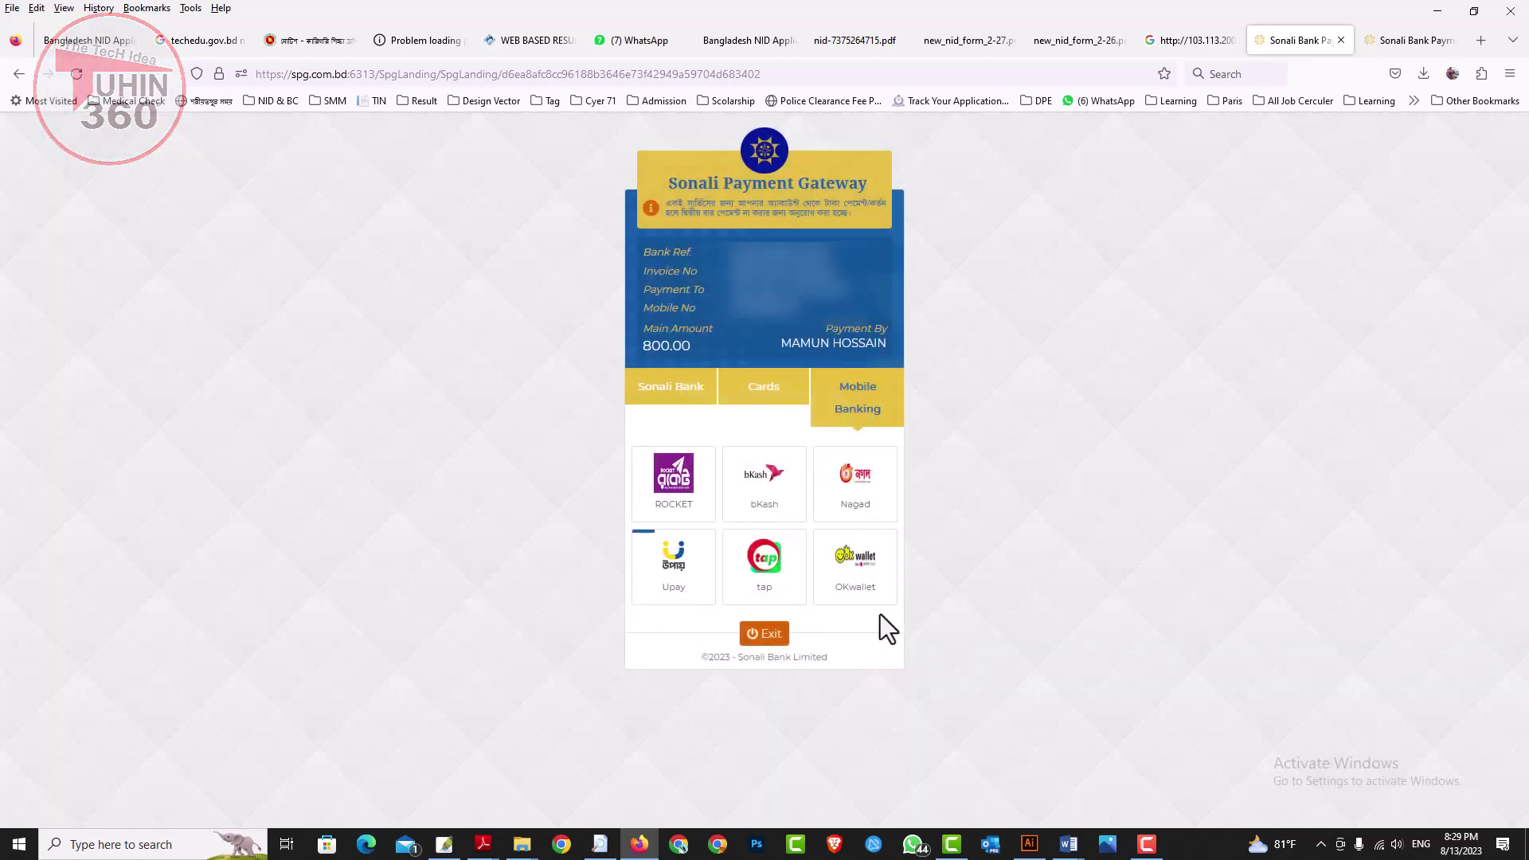
pyautogui.click(769, 488)
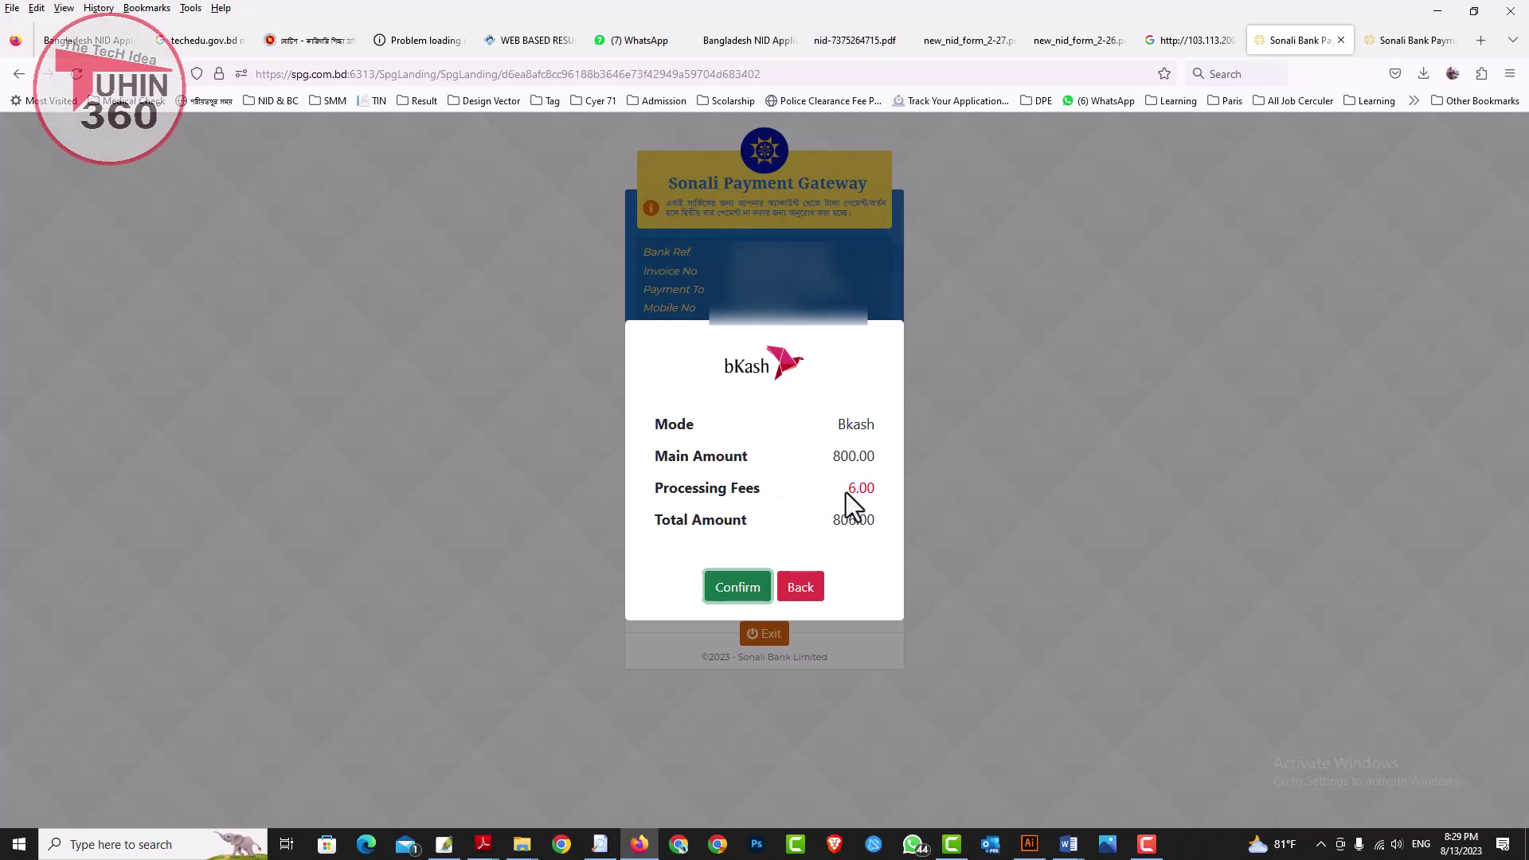
pyautogui.moveTo(846, 492); pyautogui.dragTo(895, 492)
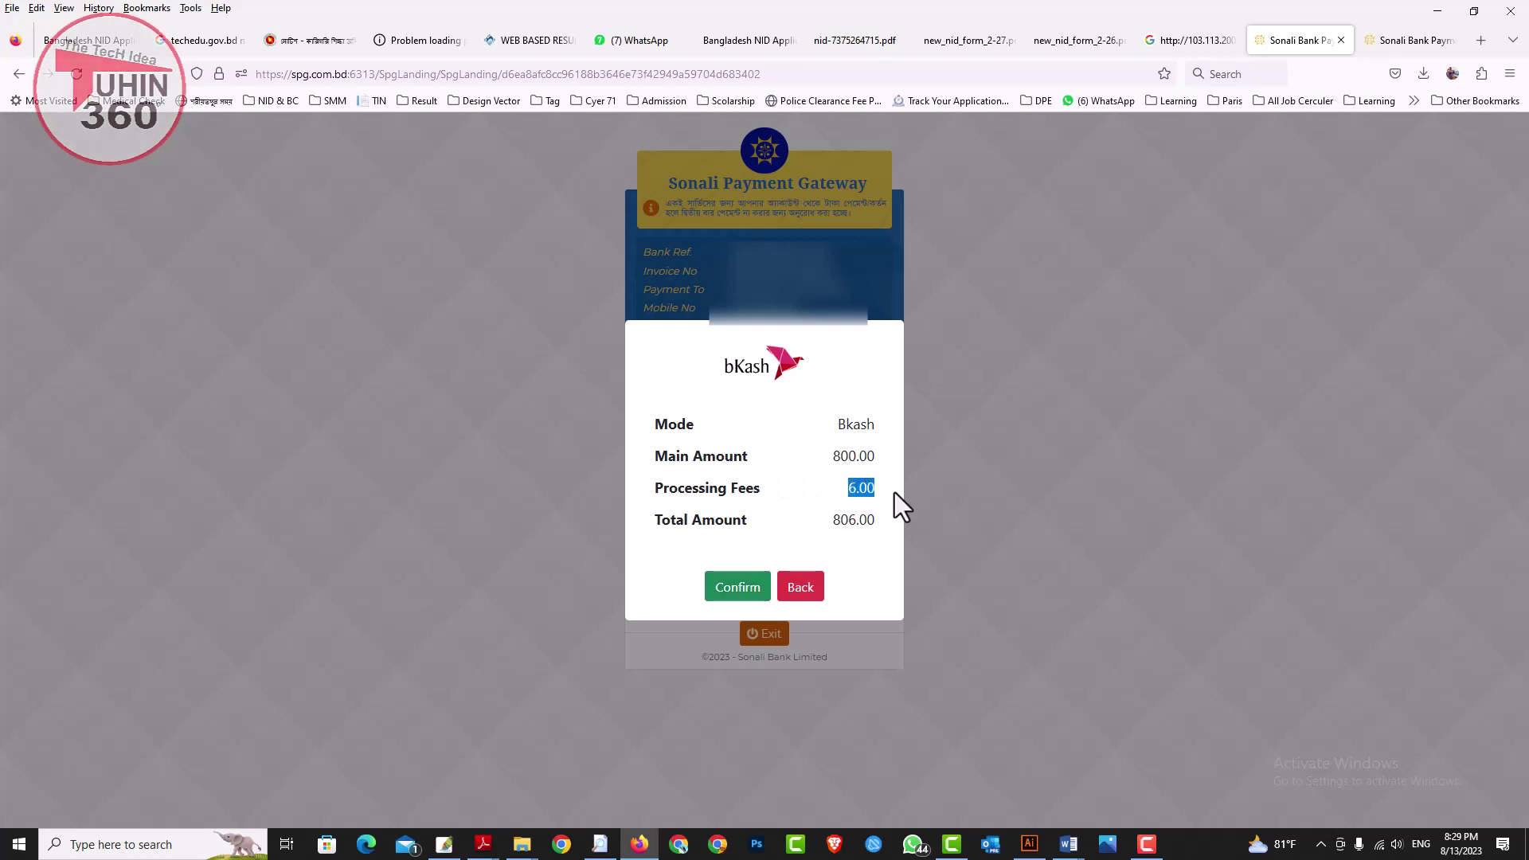
pyautogui.click(741, 594)
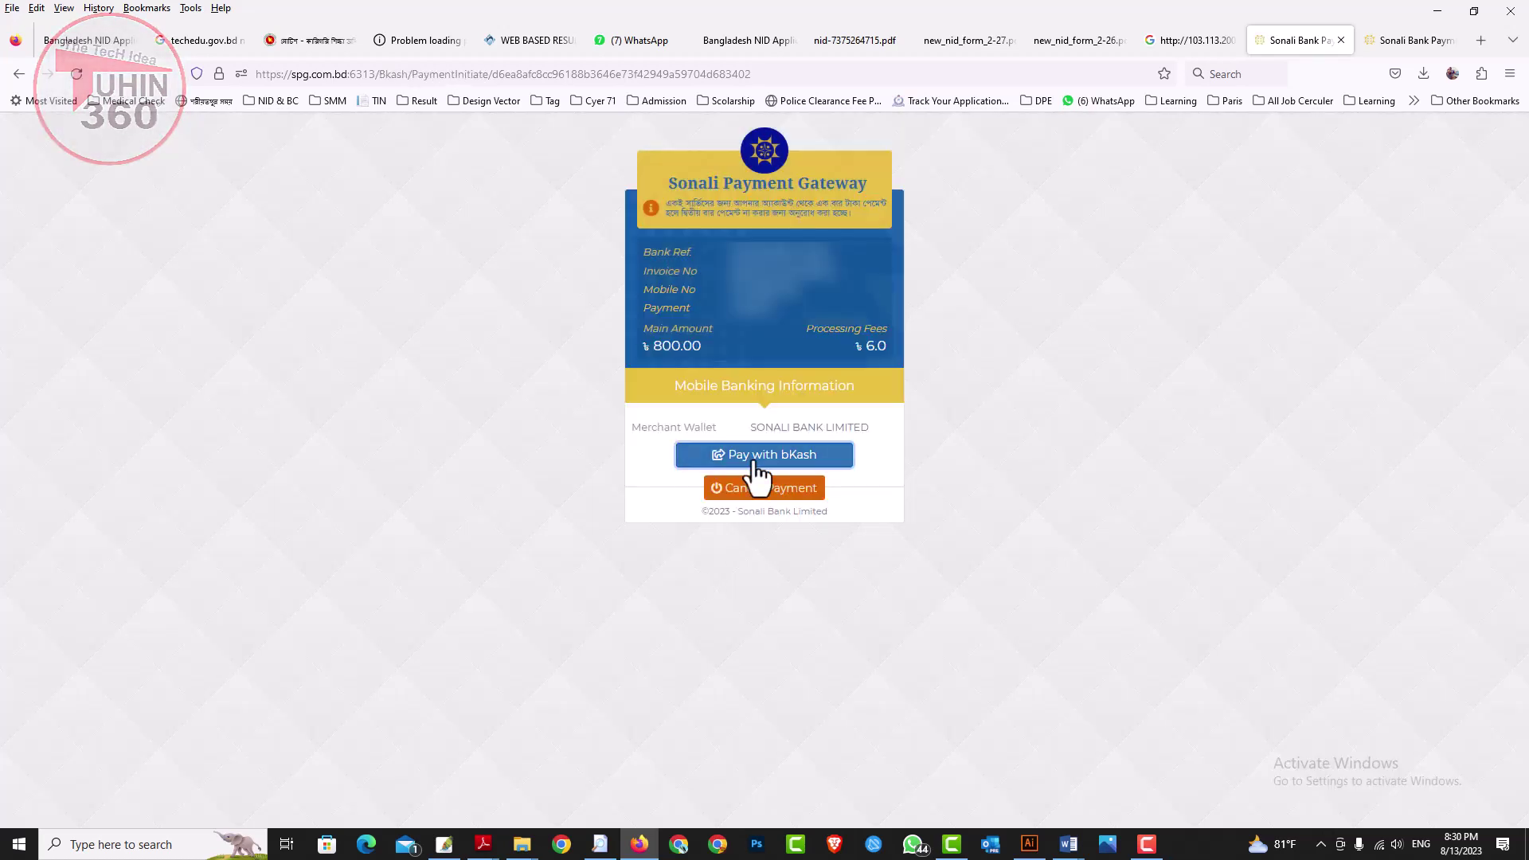
# Step: Start paying with bKash and submit the bKash account number
pyautogui.click(757, 471)
pyautogui.click(757, 514)
pyautogui.click(826, 605)
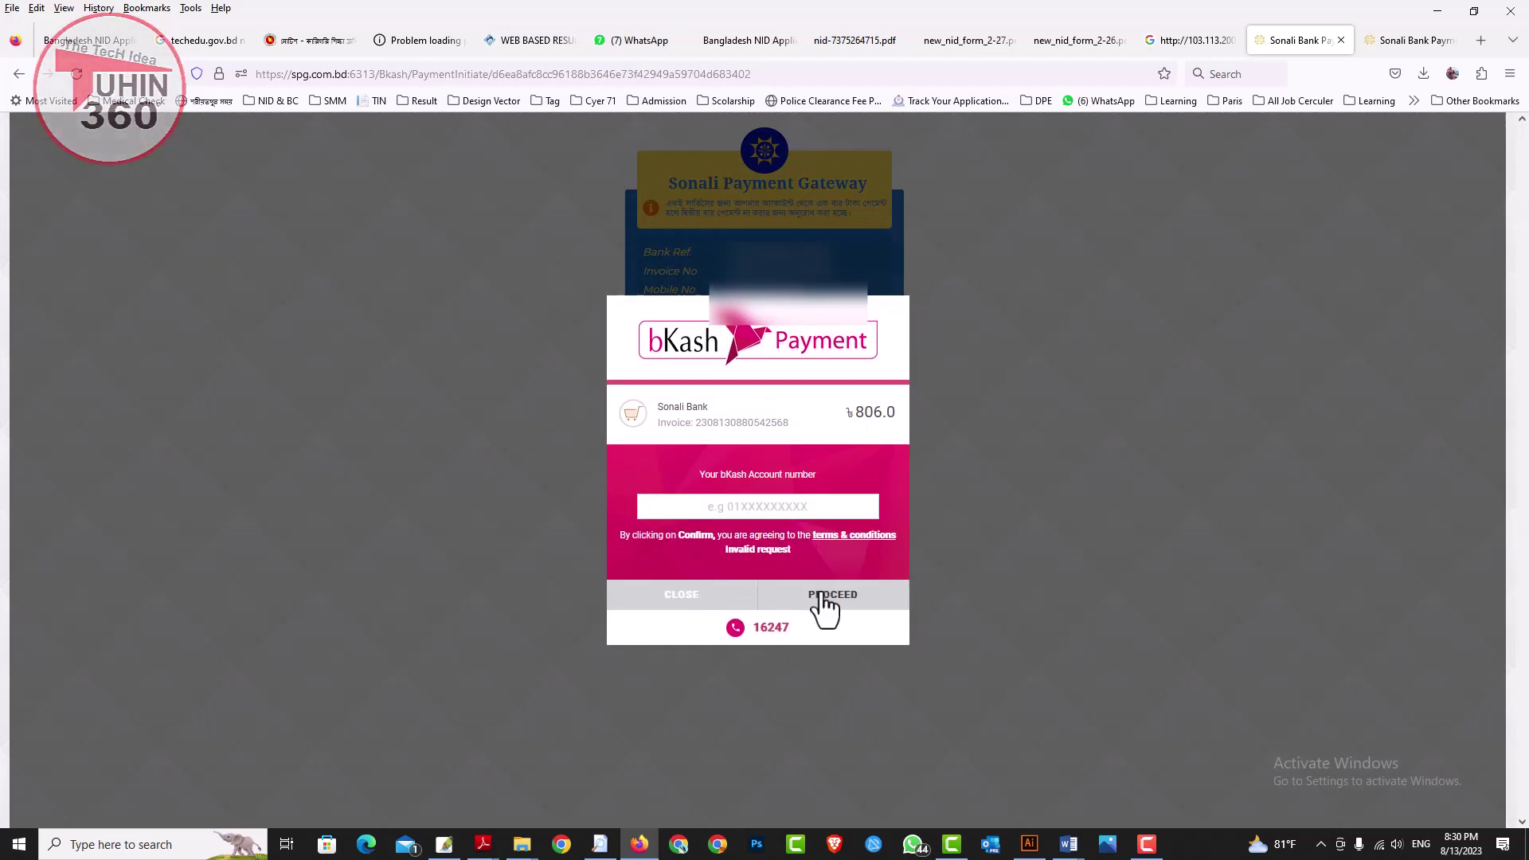
pyautogui.click(796, 512)
pyautogui.press('Return')
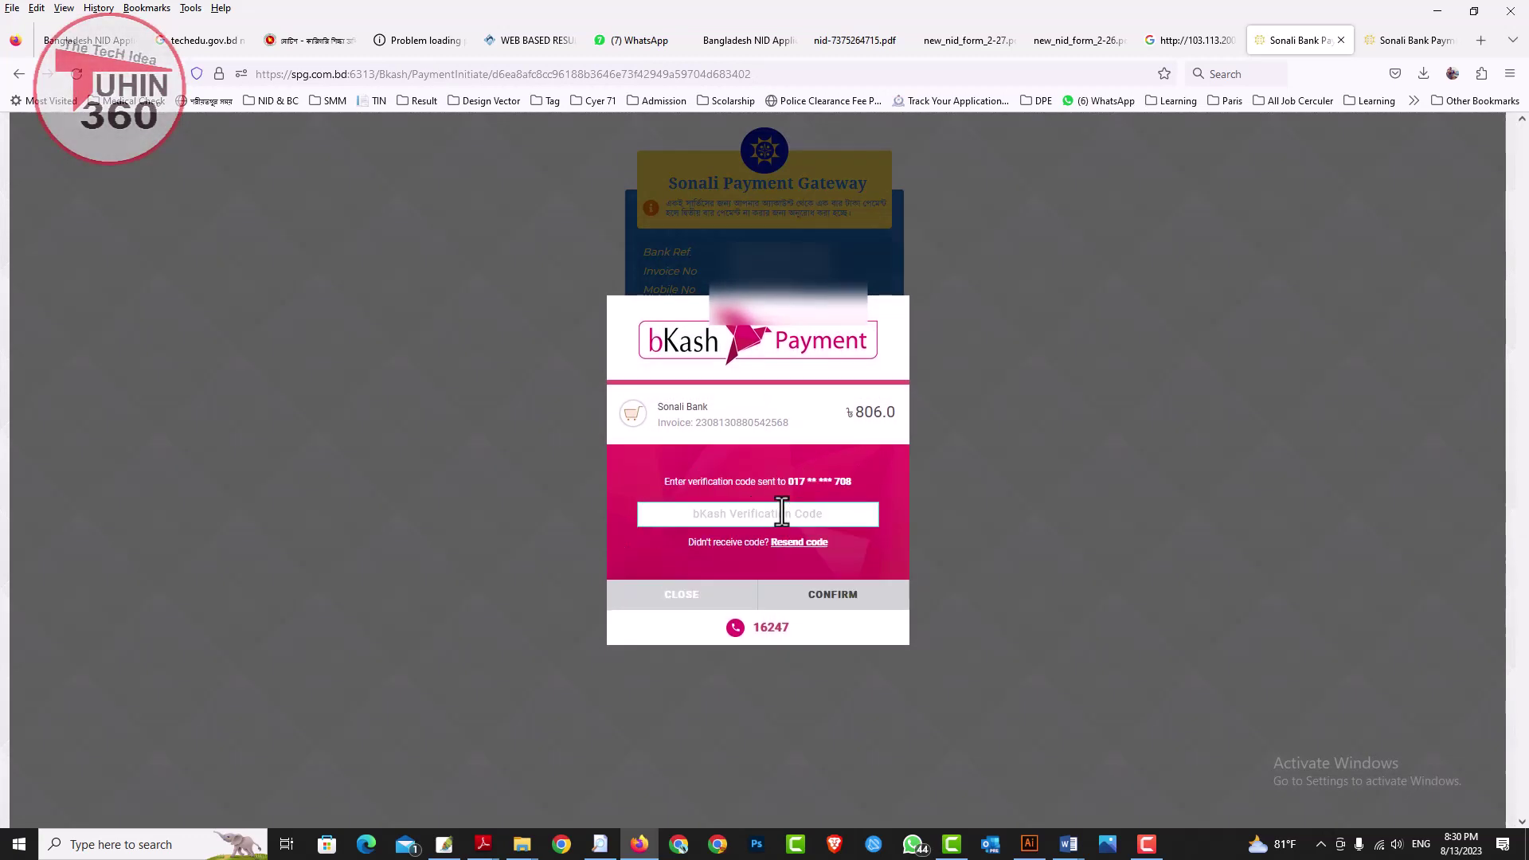
# Step: Enter the verification code and PIN to complete the 806.0 payment
pyautogui.press('Return')
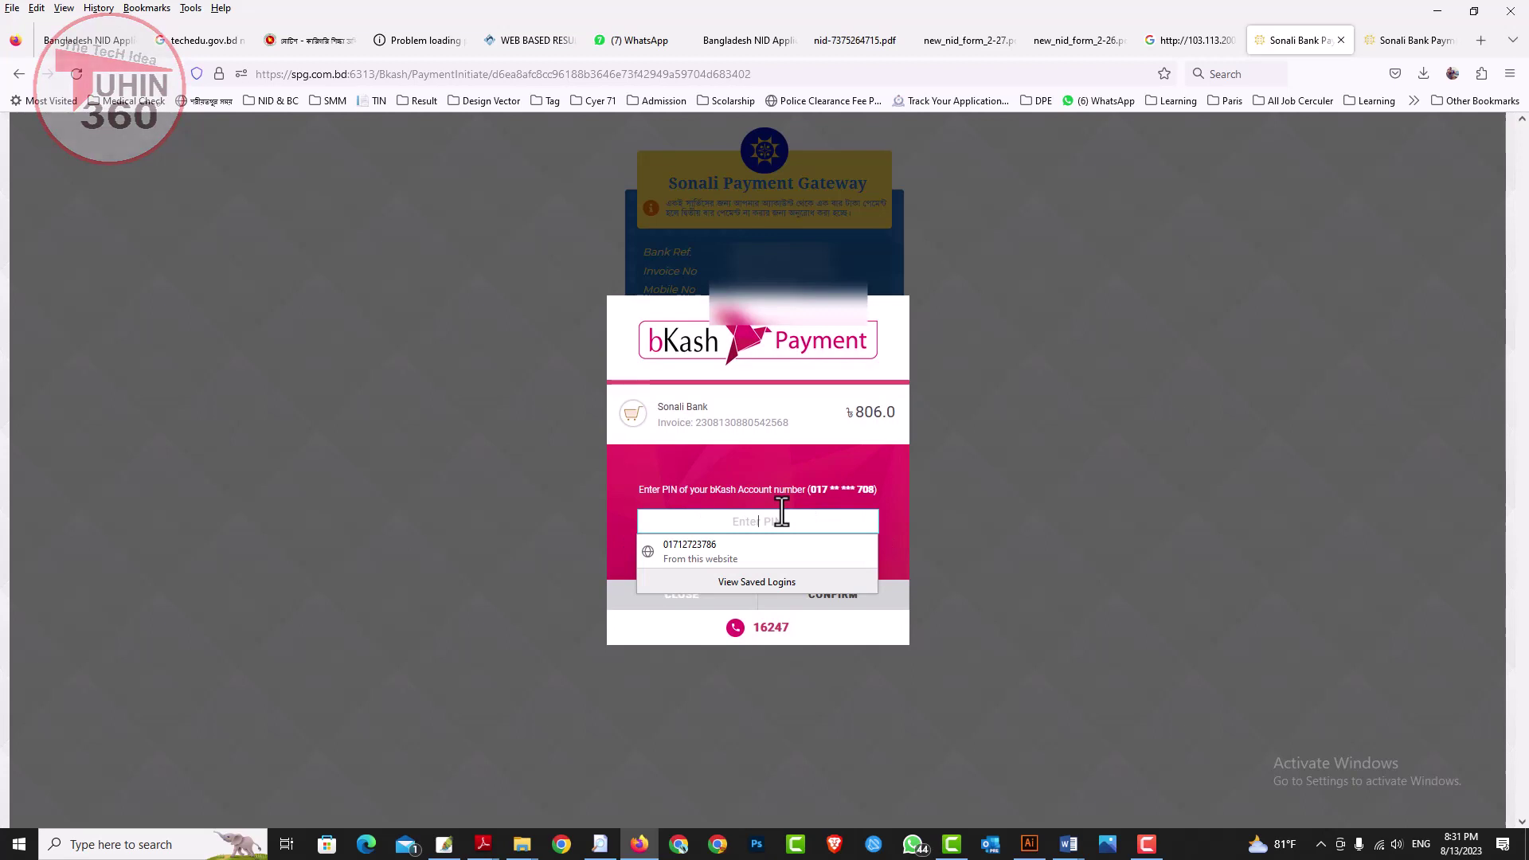
pyautogui.press('Return')
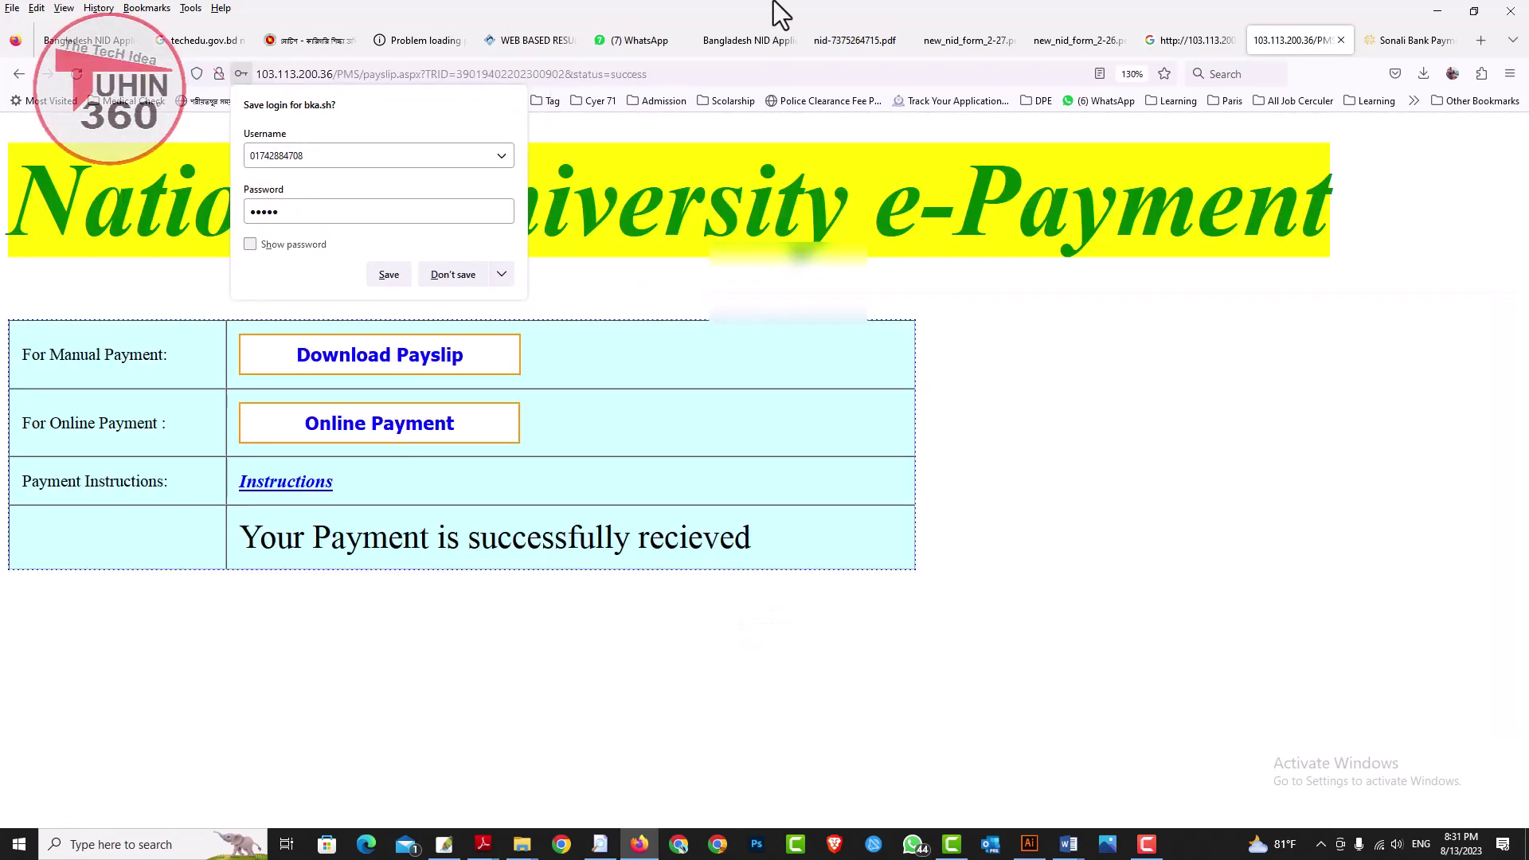
# Step: Dismiss Firefox's save-login prompt and review the payment success message
pyautogui.click(774, 1)
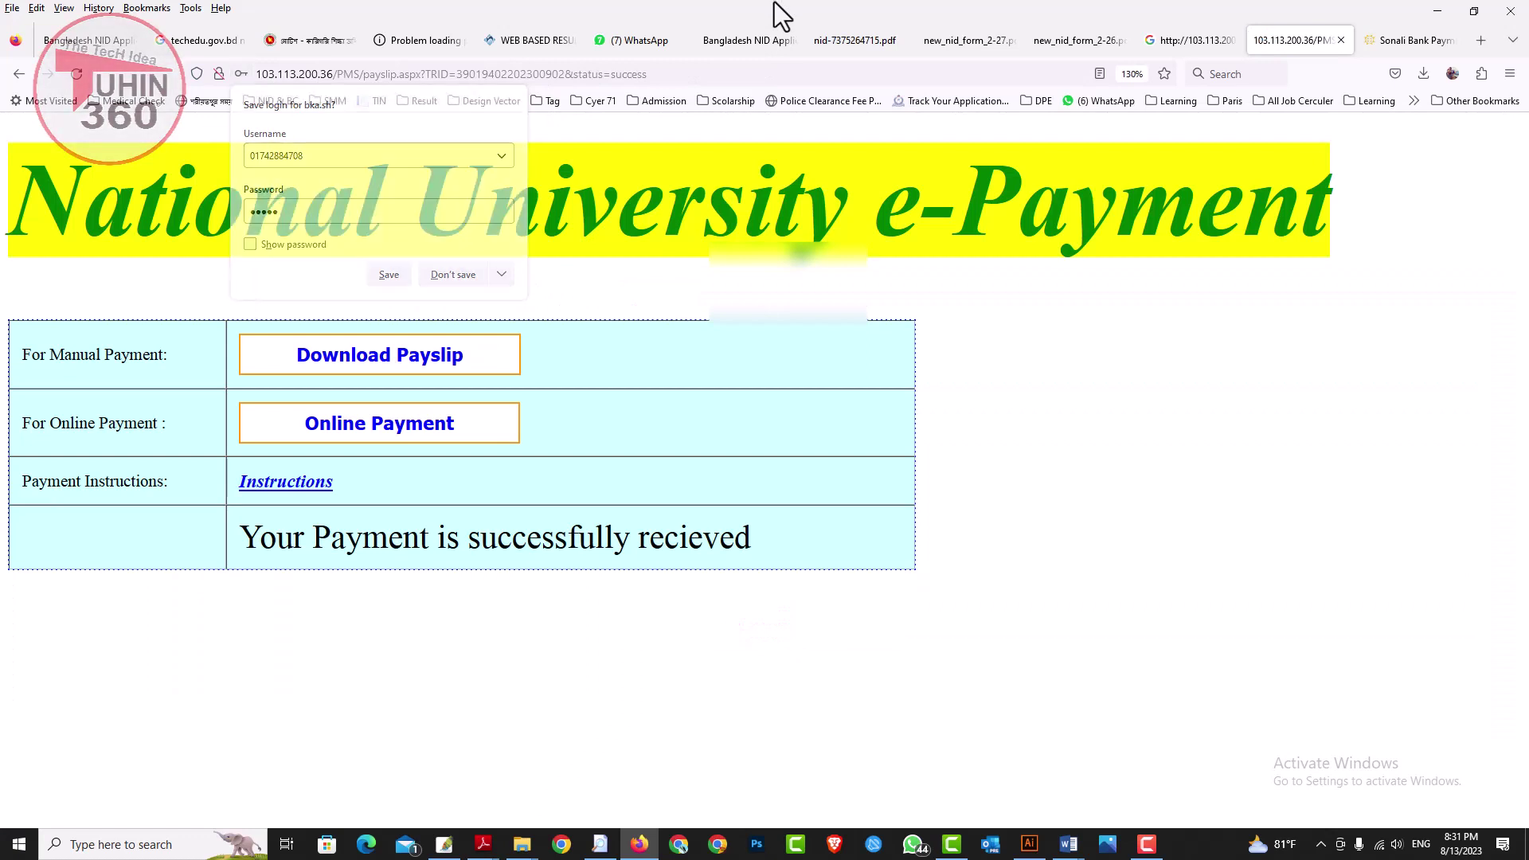
pyautogui.moveTo(249, 539); pyautogui.dragTo(743, 539)
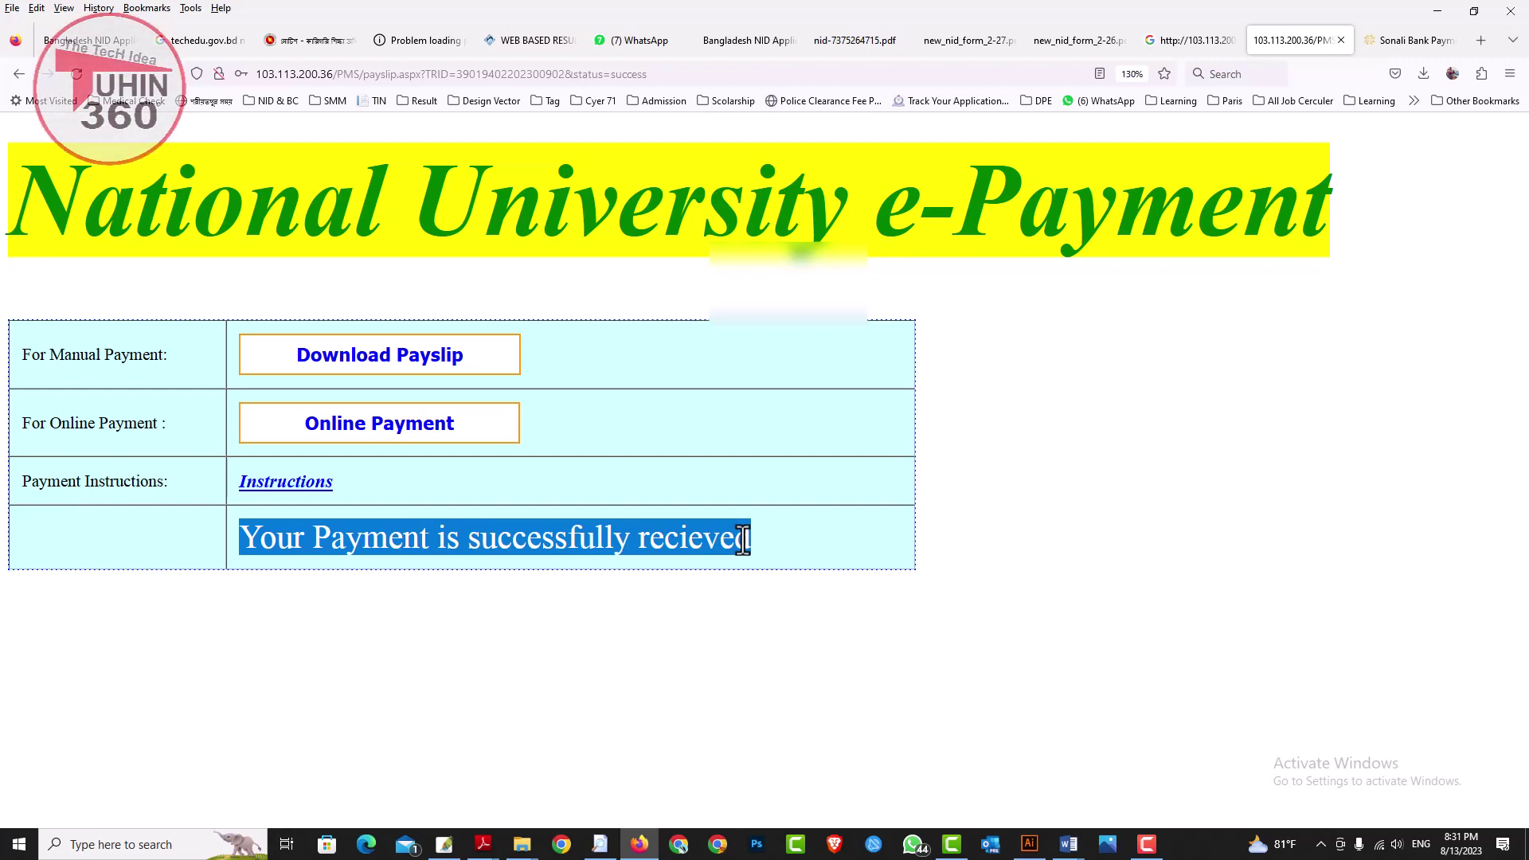
pyautogui.click(830, 639)
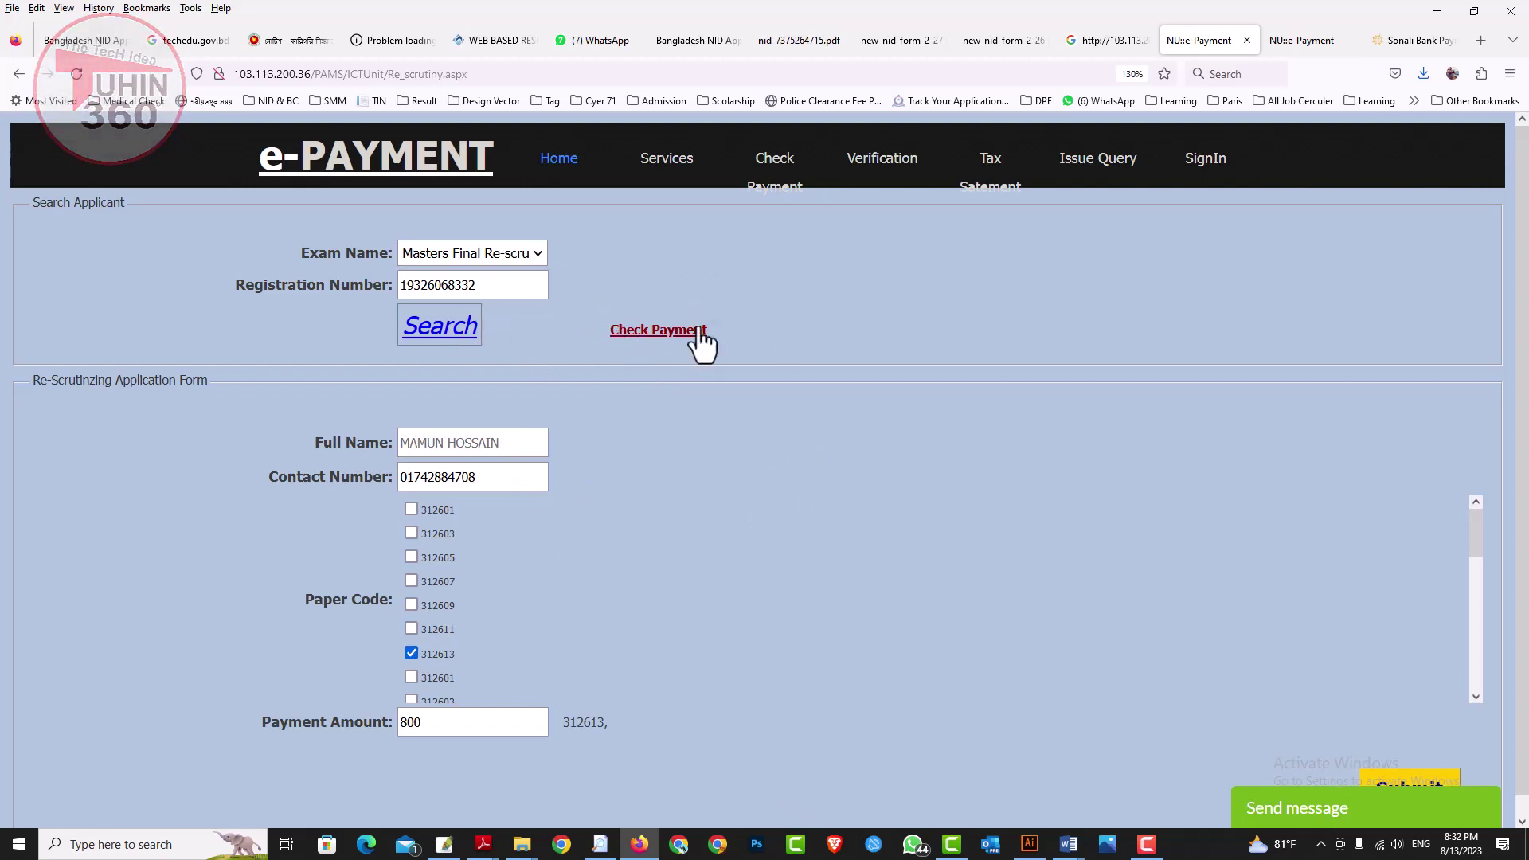
# Step: On the Payment Checking page, paste the registration number into the lookup field and find it
pyautogui.click(657, 333)
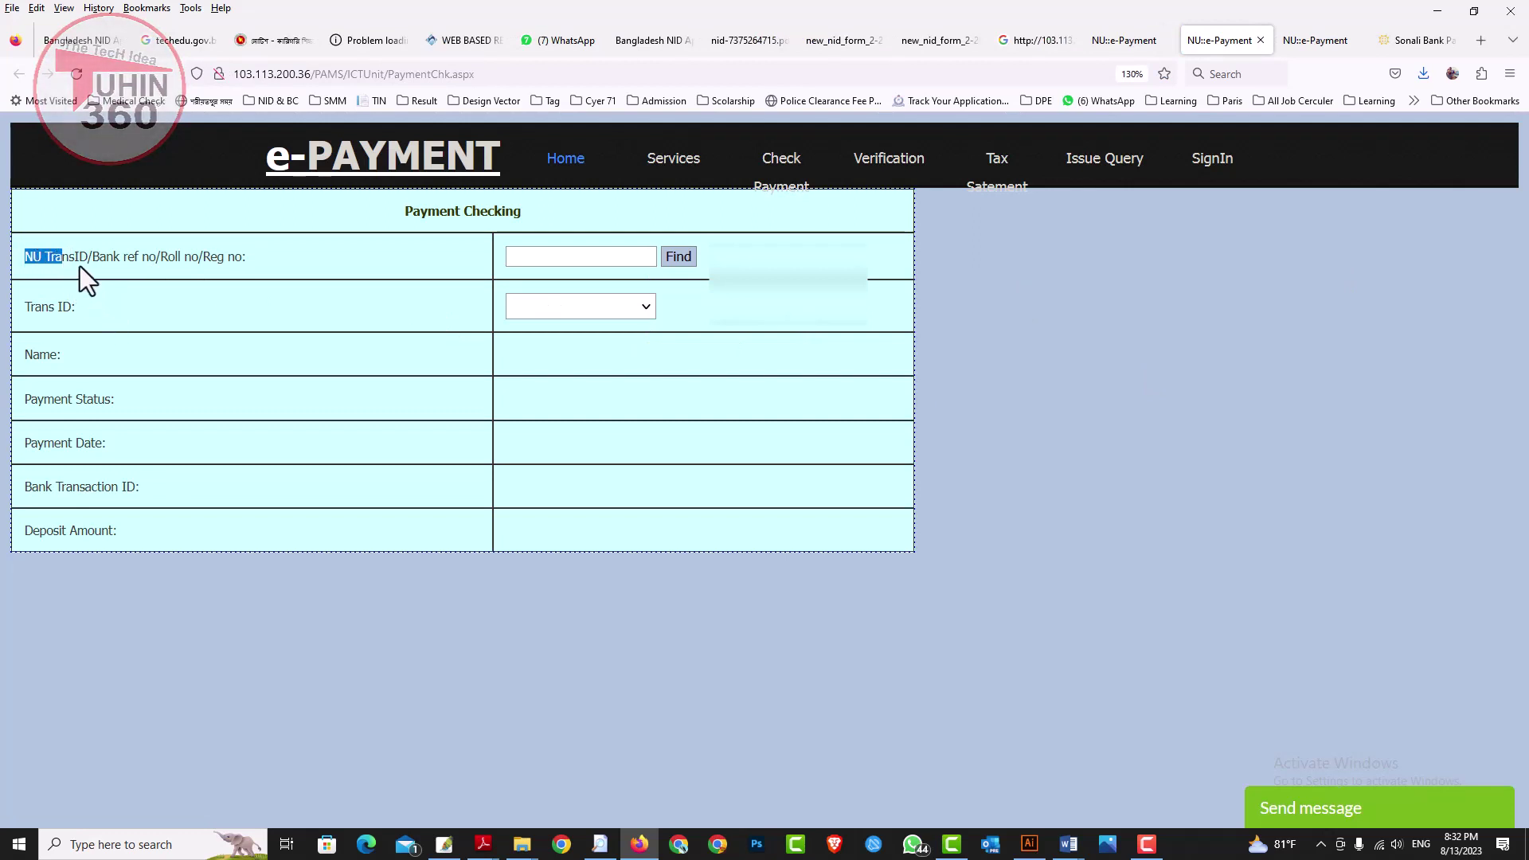
pyautogui.moveTo(99, 256); pyautogui.dragTo(234, 259)
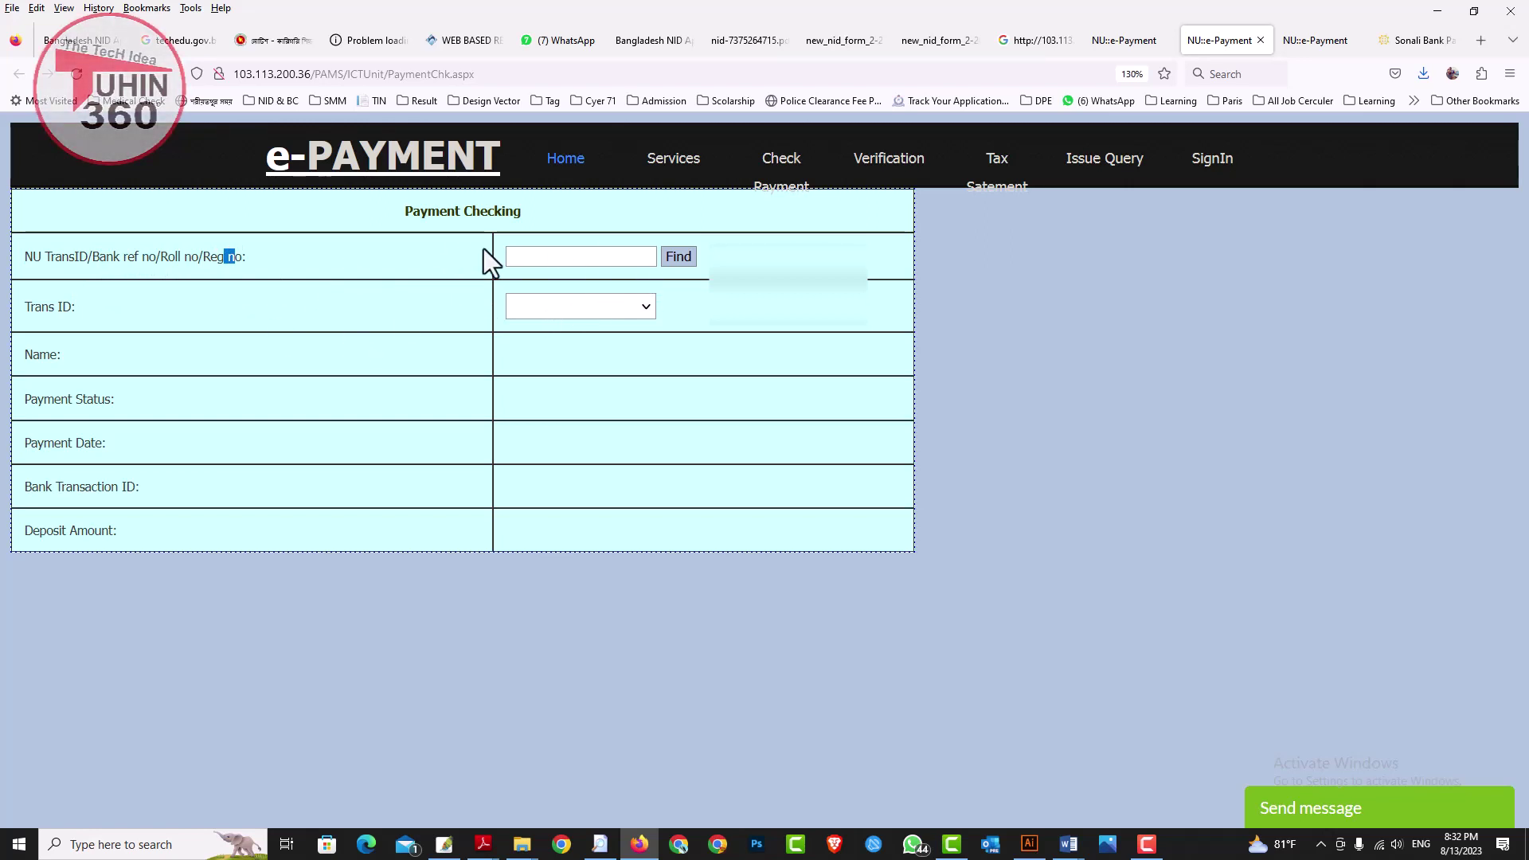
pyautogui.click(535, 259)
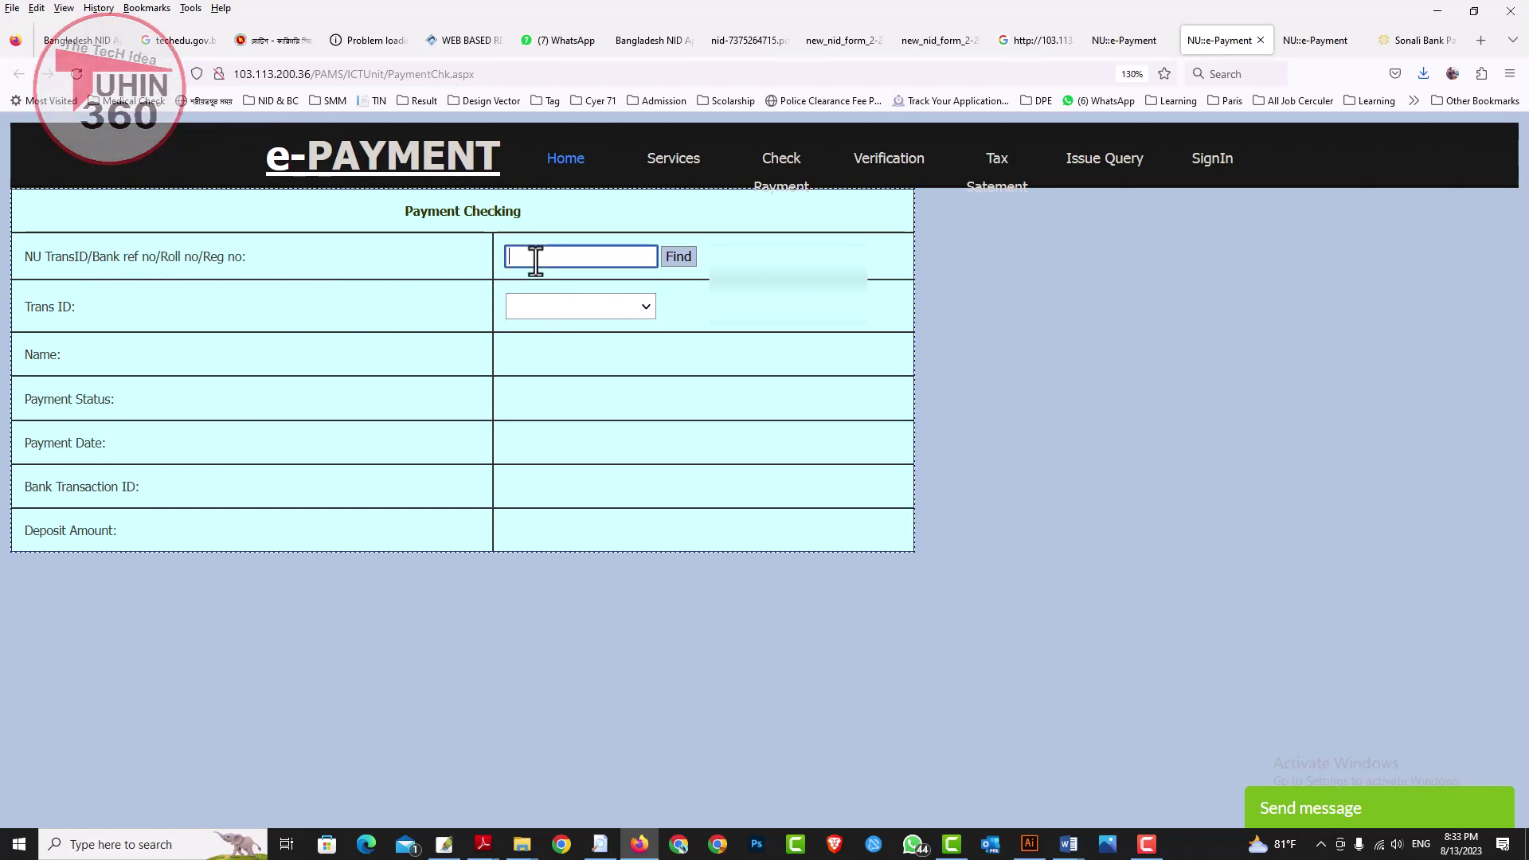
pyautogui.hotkey('ctrl', 'v')
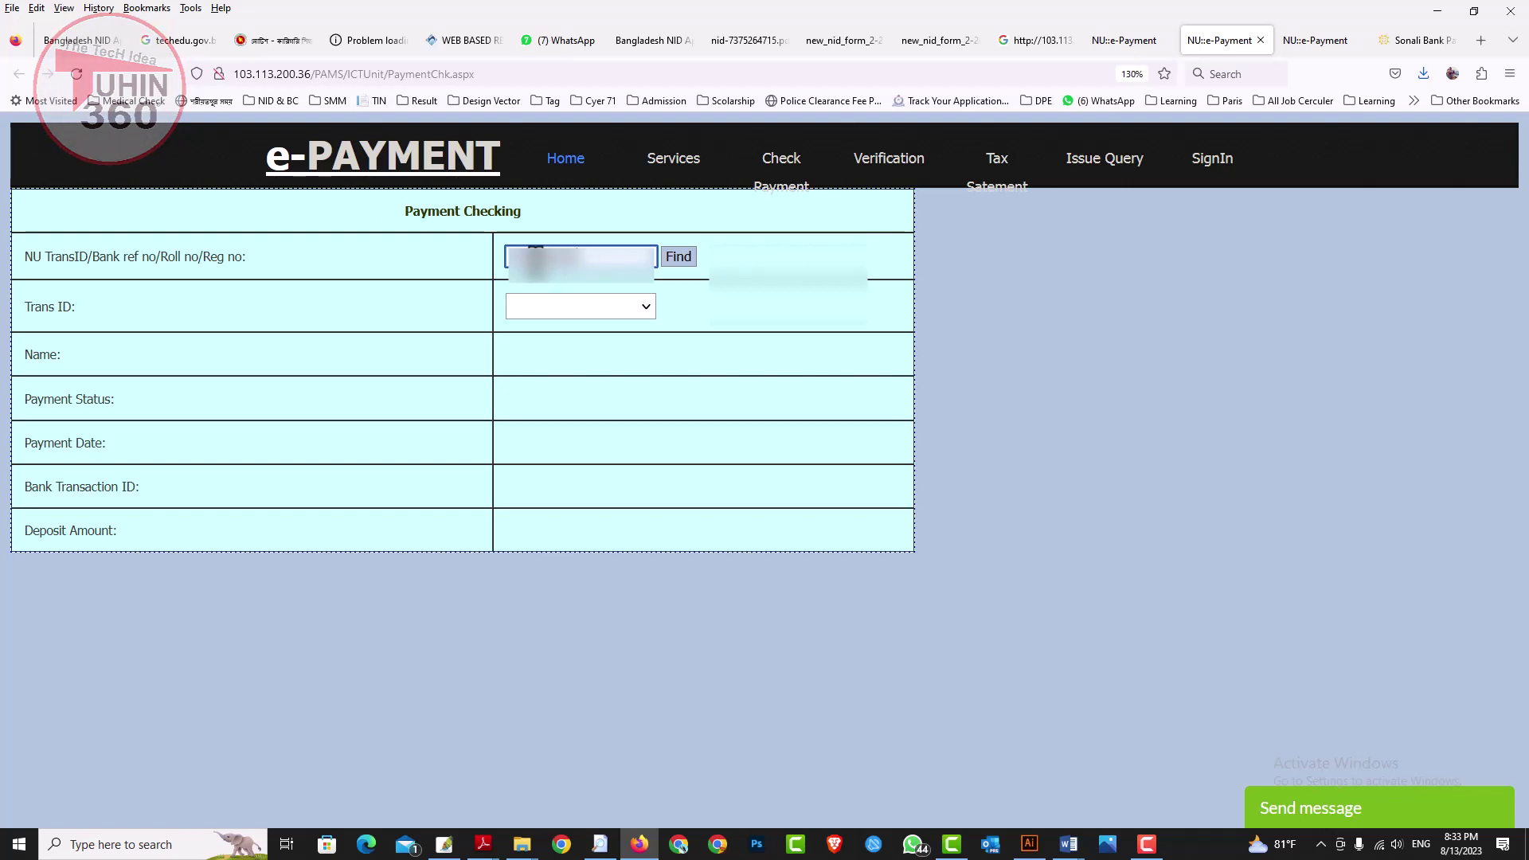
pyautogui.click(676, 258)
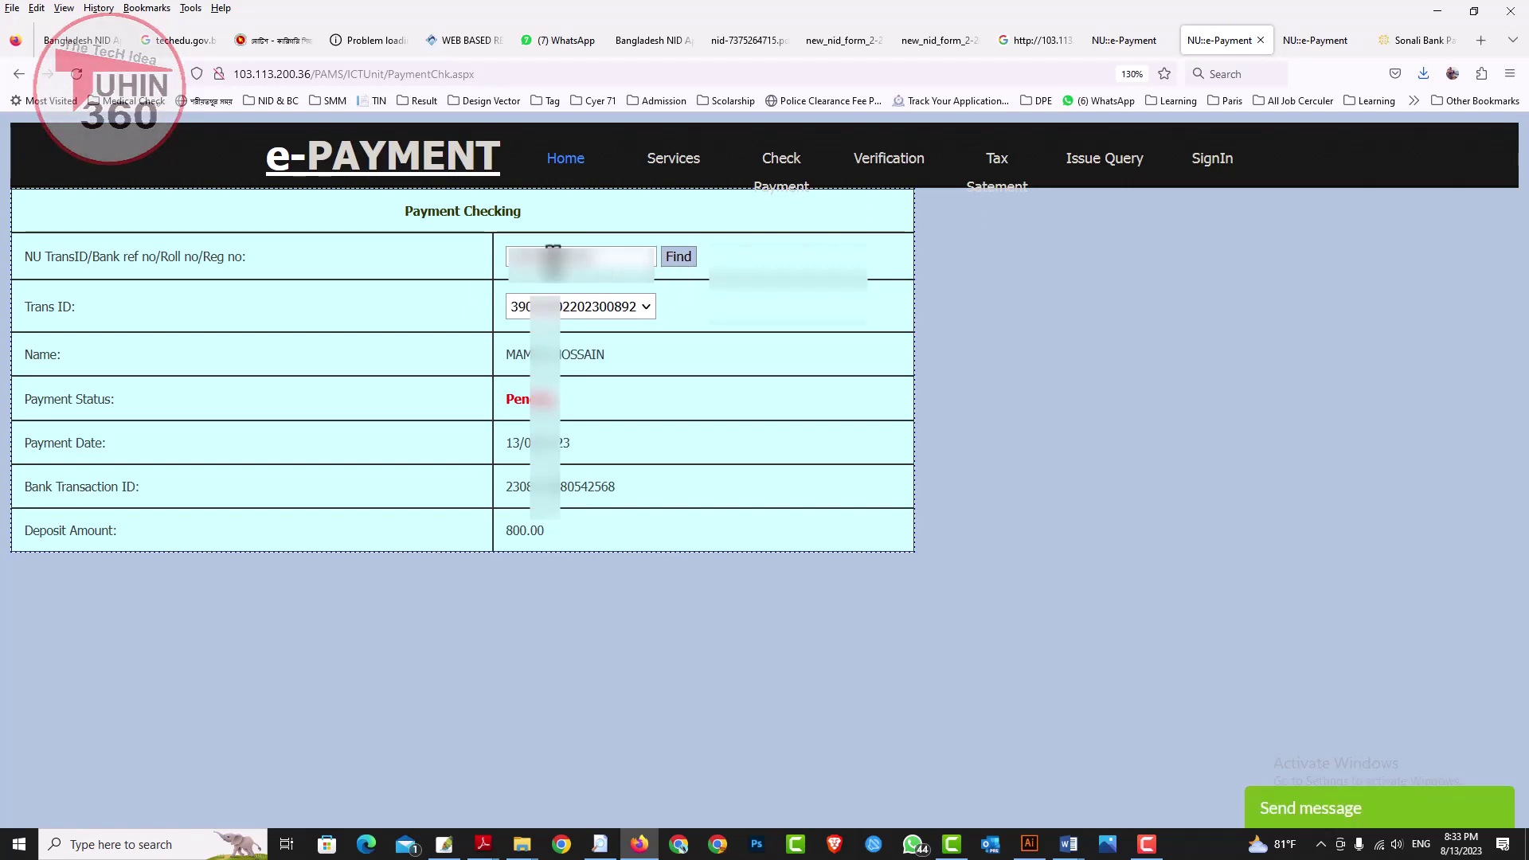
# Step: Rerun the lookup and select the second Trans ID, ending 300902
pyautogui.click(681, 258)
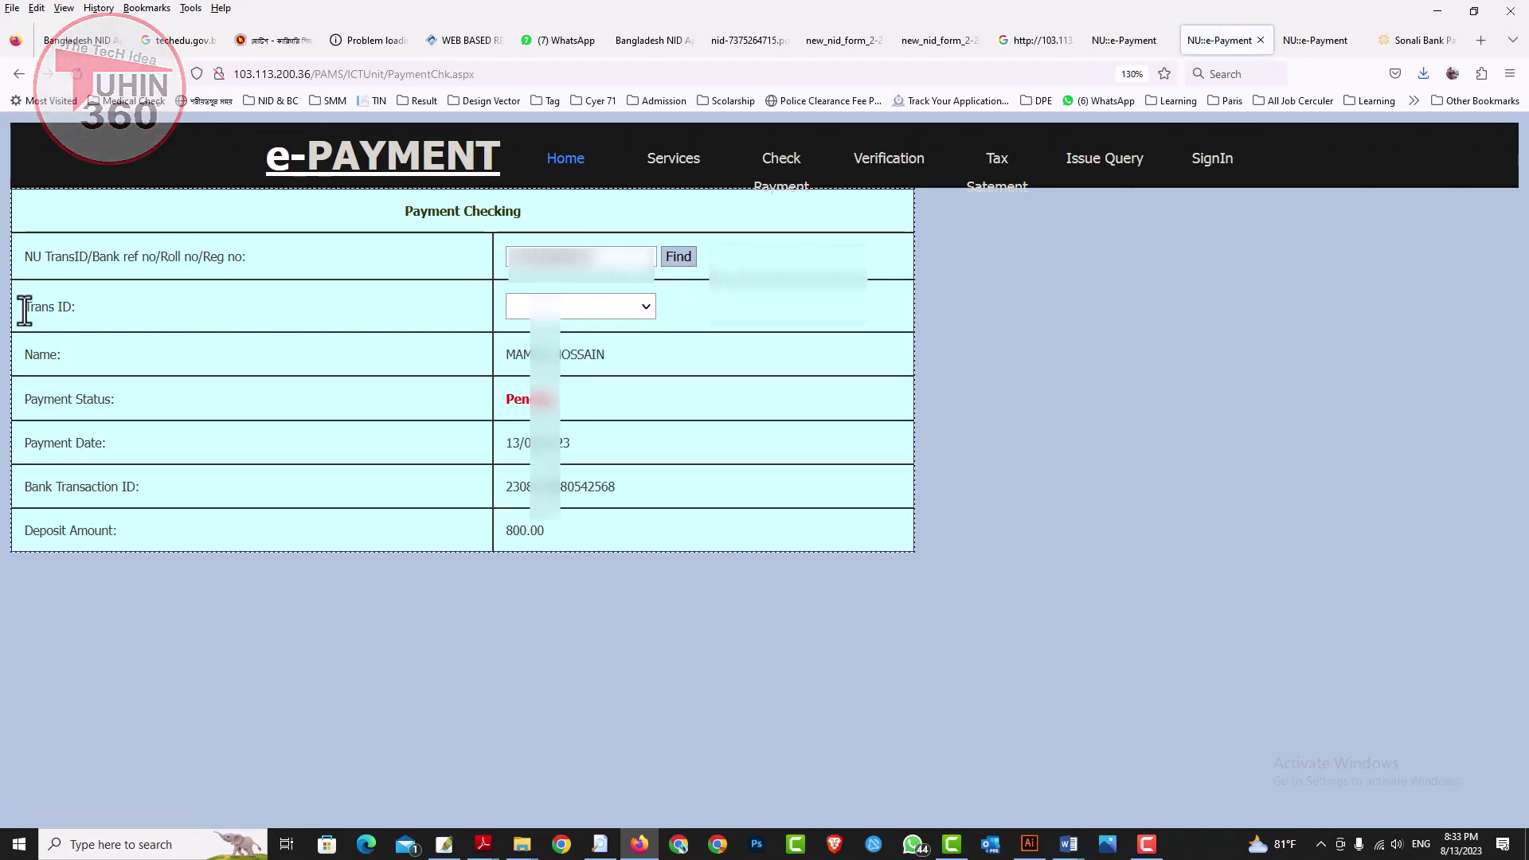
pyautogui.moveTo(25, 308); pyautogui.dragTo(432, 309)
pyautogui.click(595, 308)
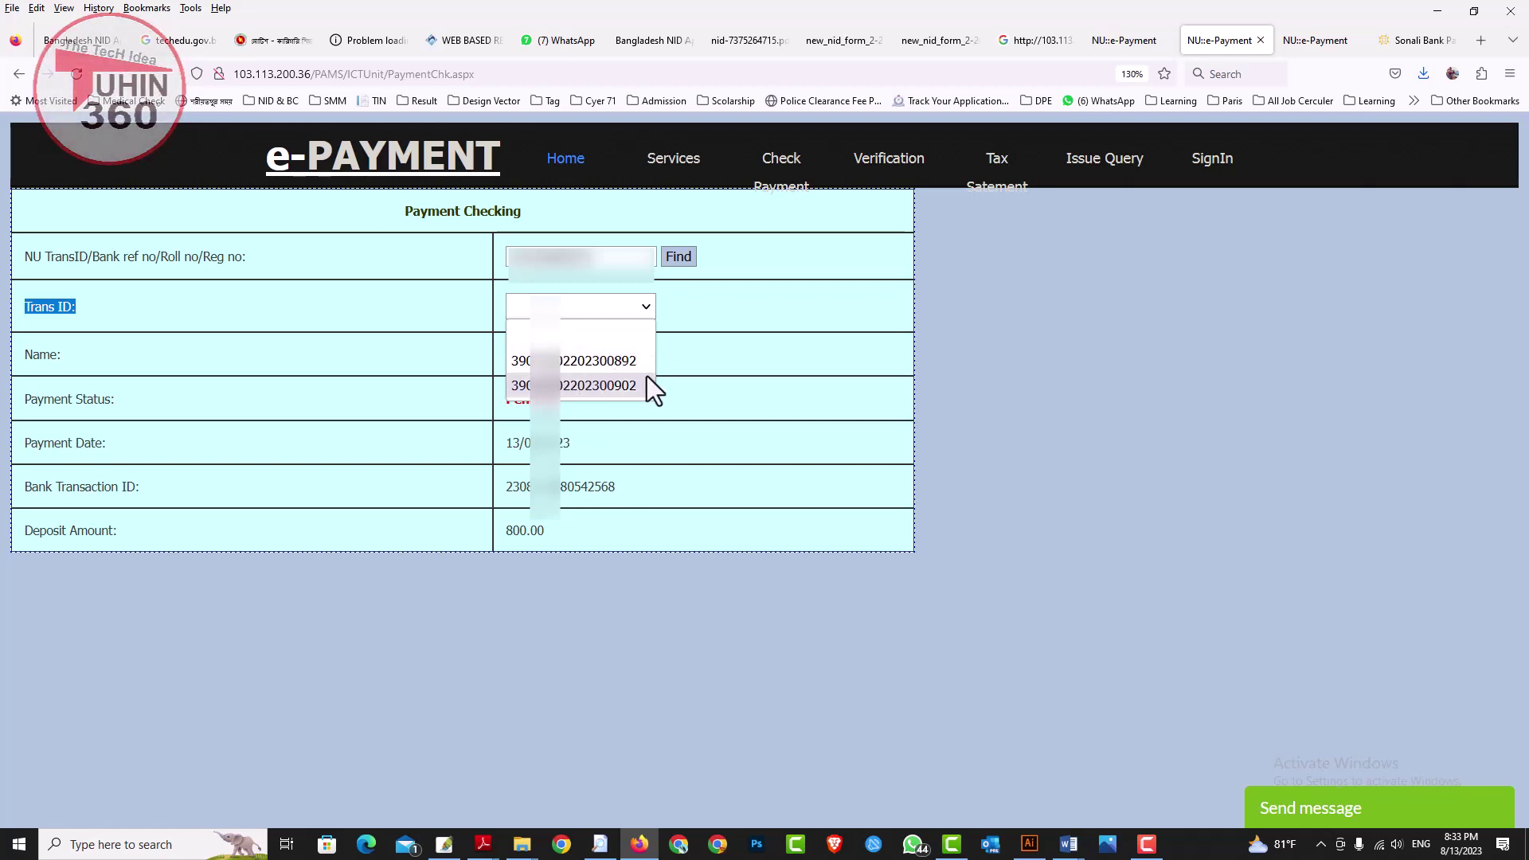
pyautogui.click(610, 364)
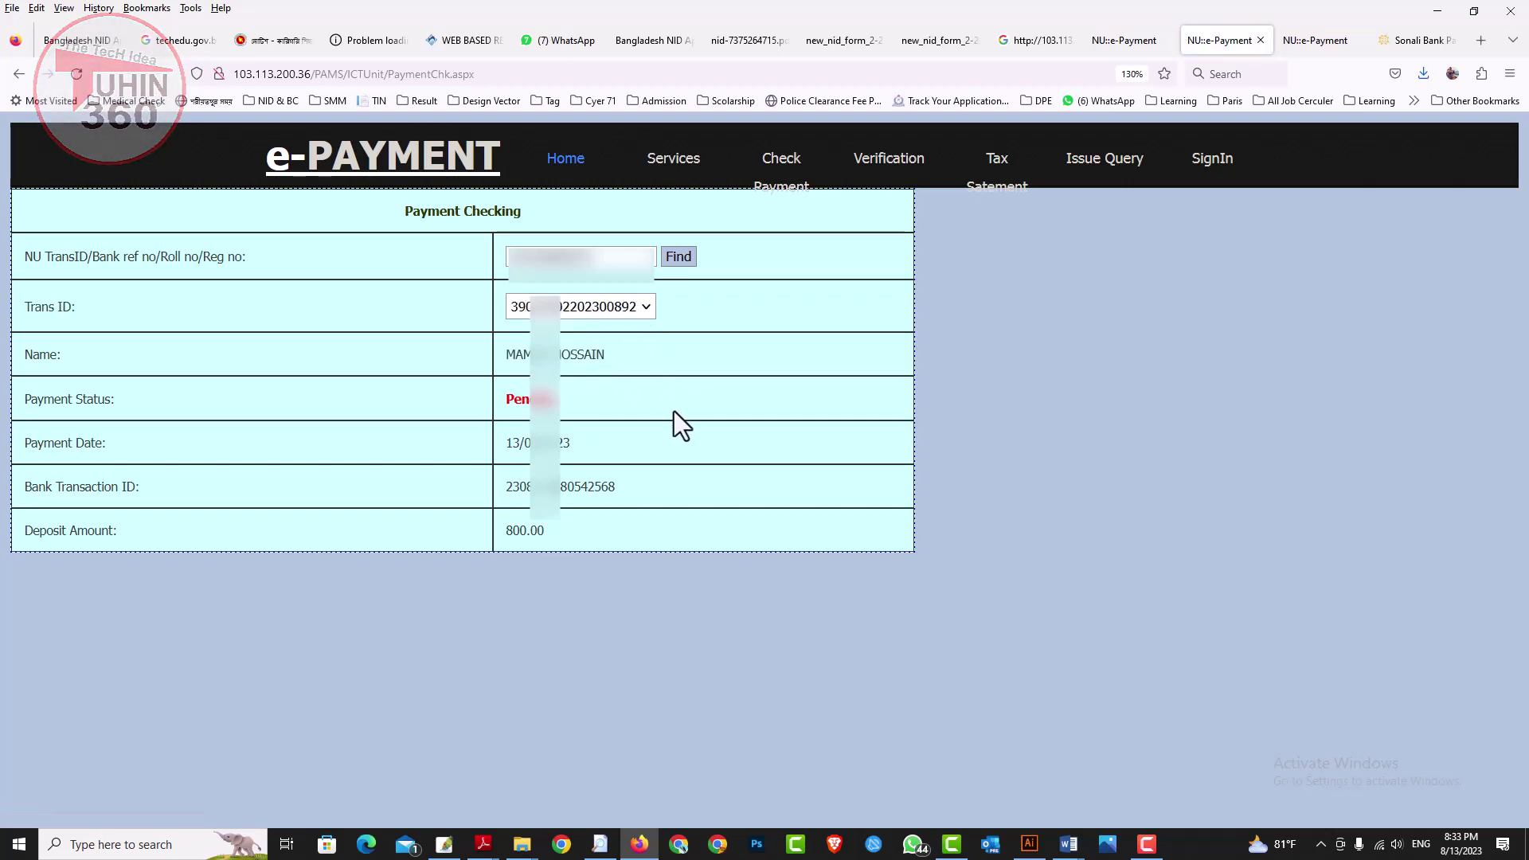
pyautogui.click(595, 310)
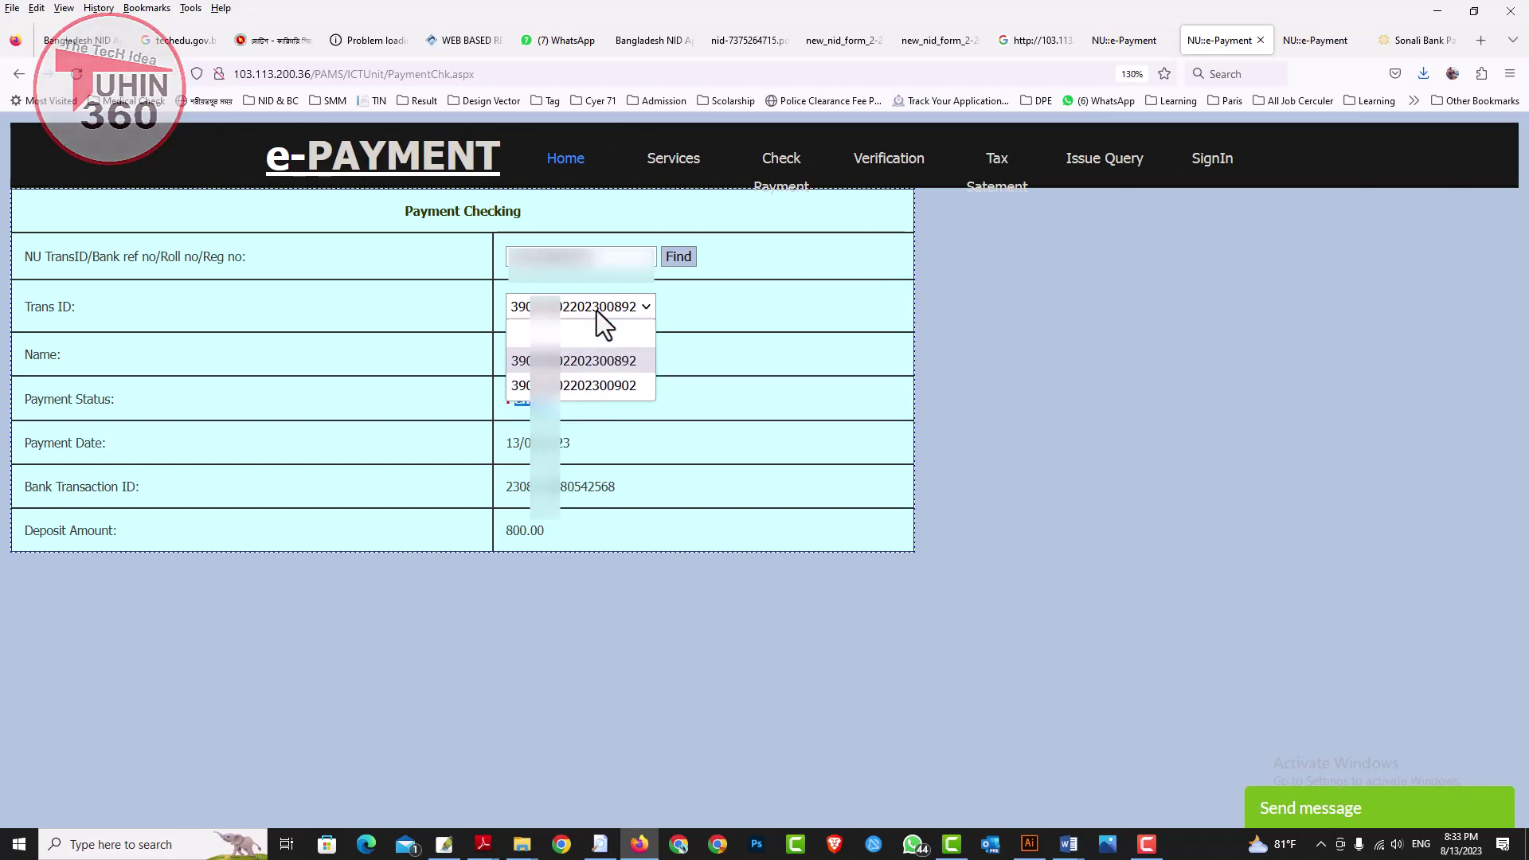
pyautogui.click(609, 386)
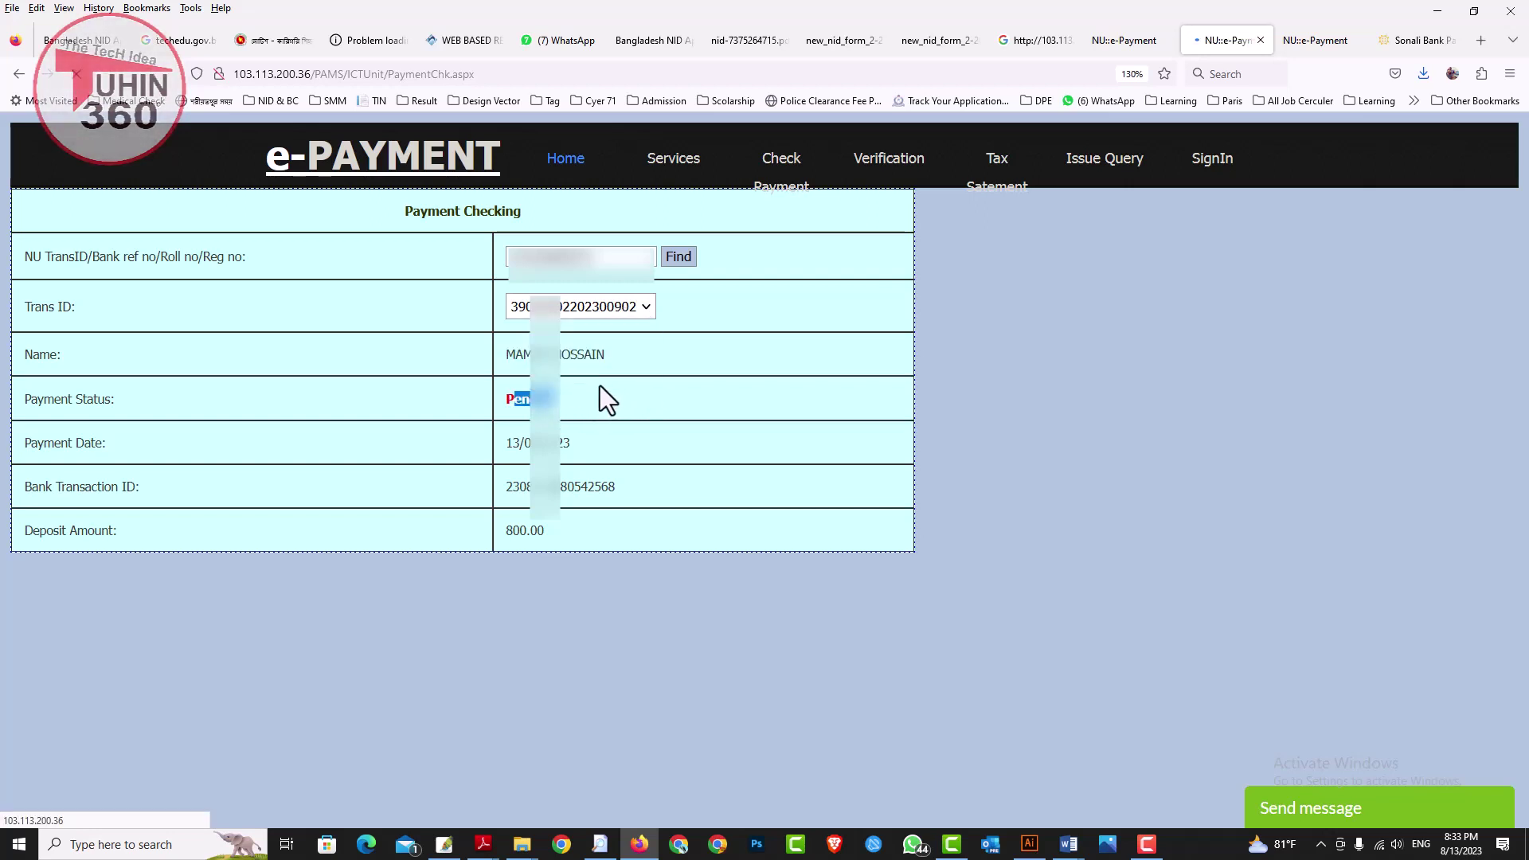
# Step: Review the record's Paid status and the 800.00 payment details
pyautogui.doubleClick(518, 400)
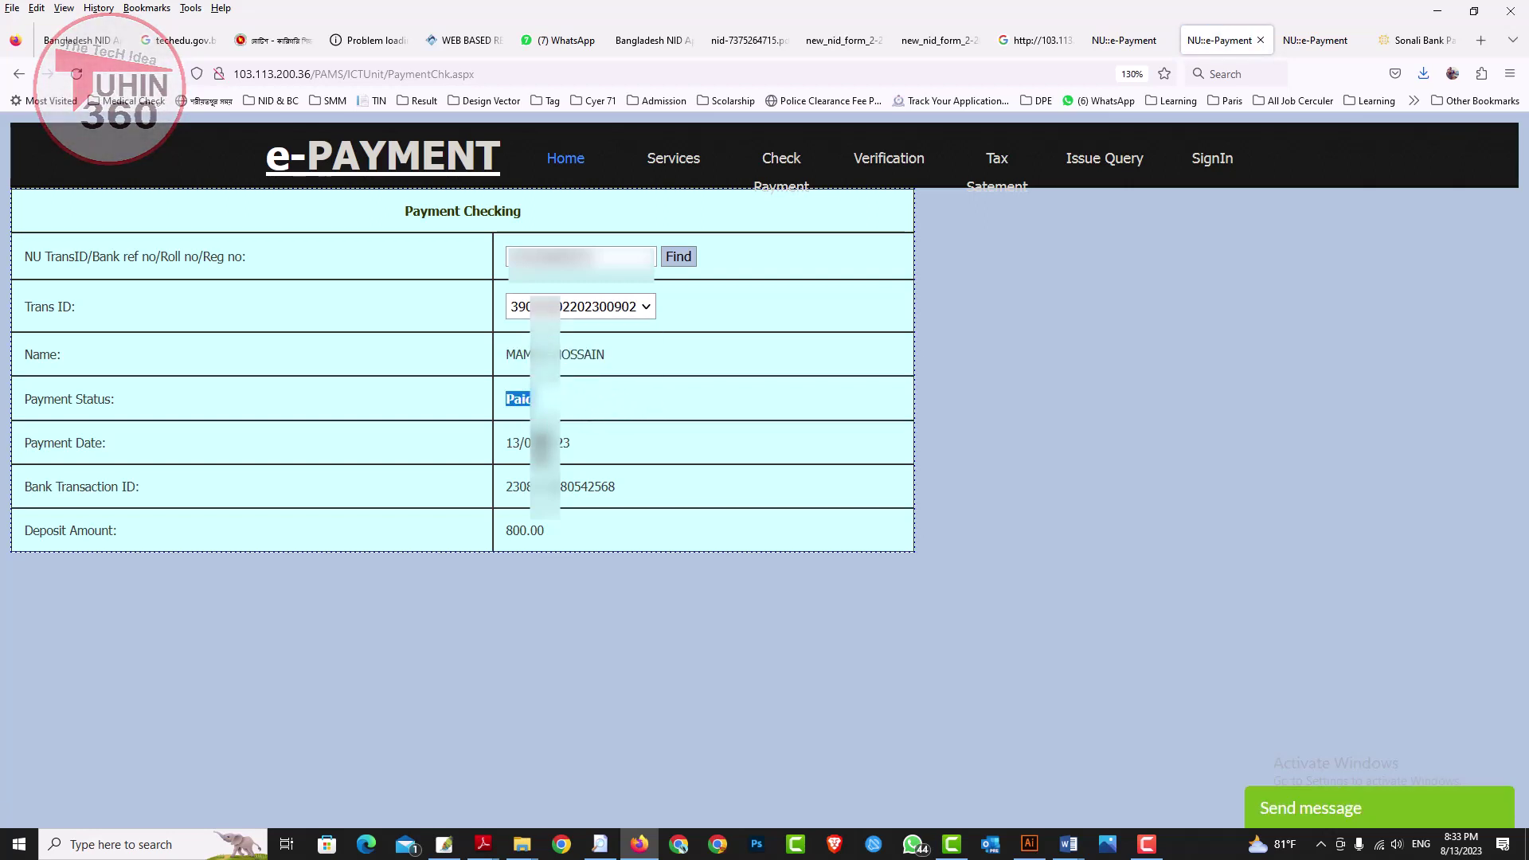
pyautogui.click(542, 446)
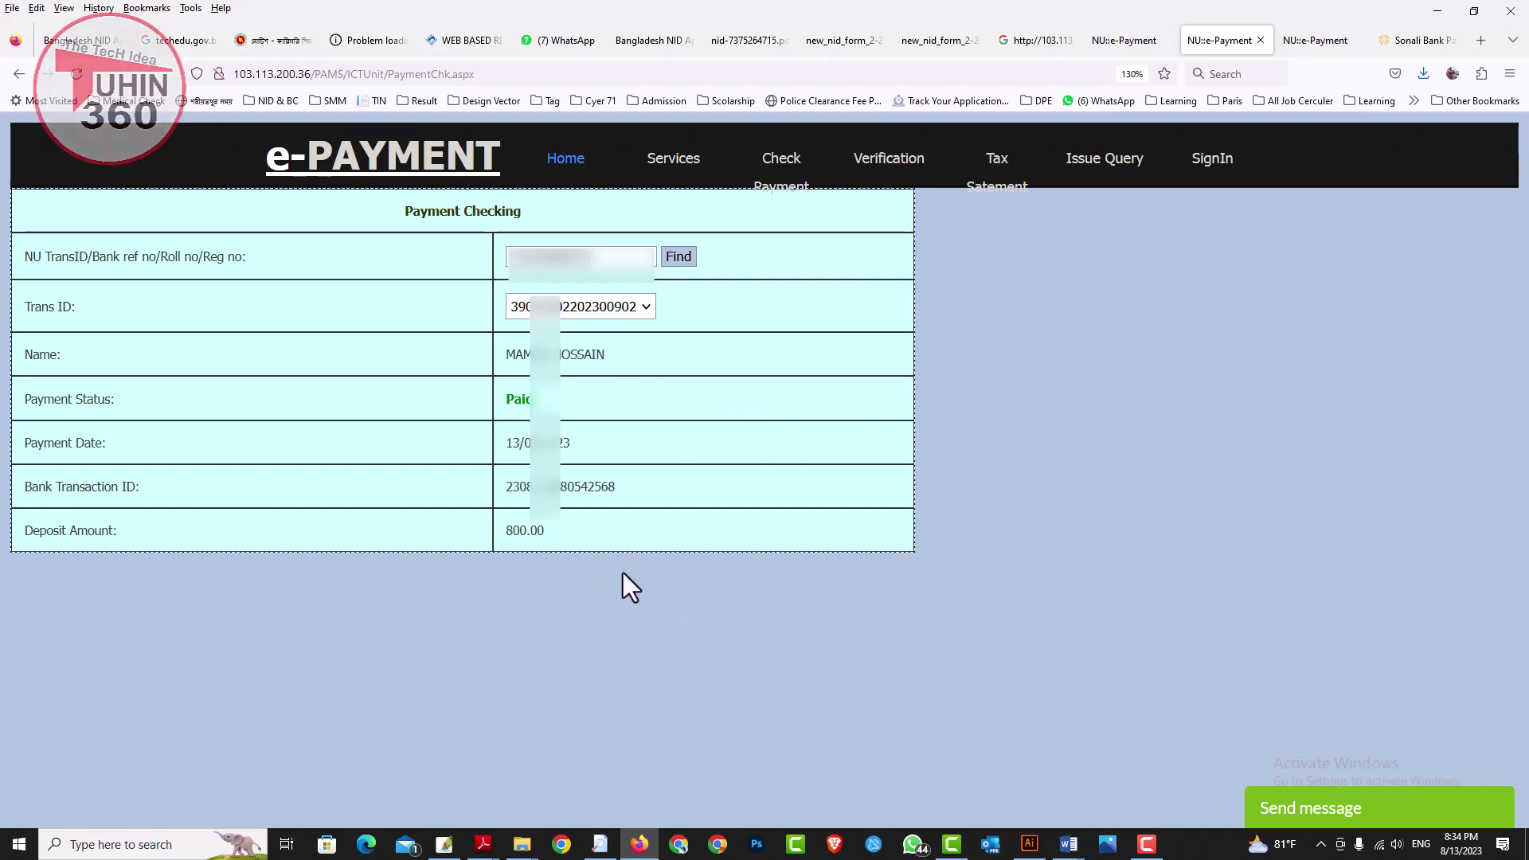
pyautogui.moveTo(548, 535); pyautogui.dragTo(31, 207)
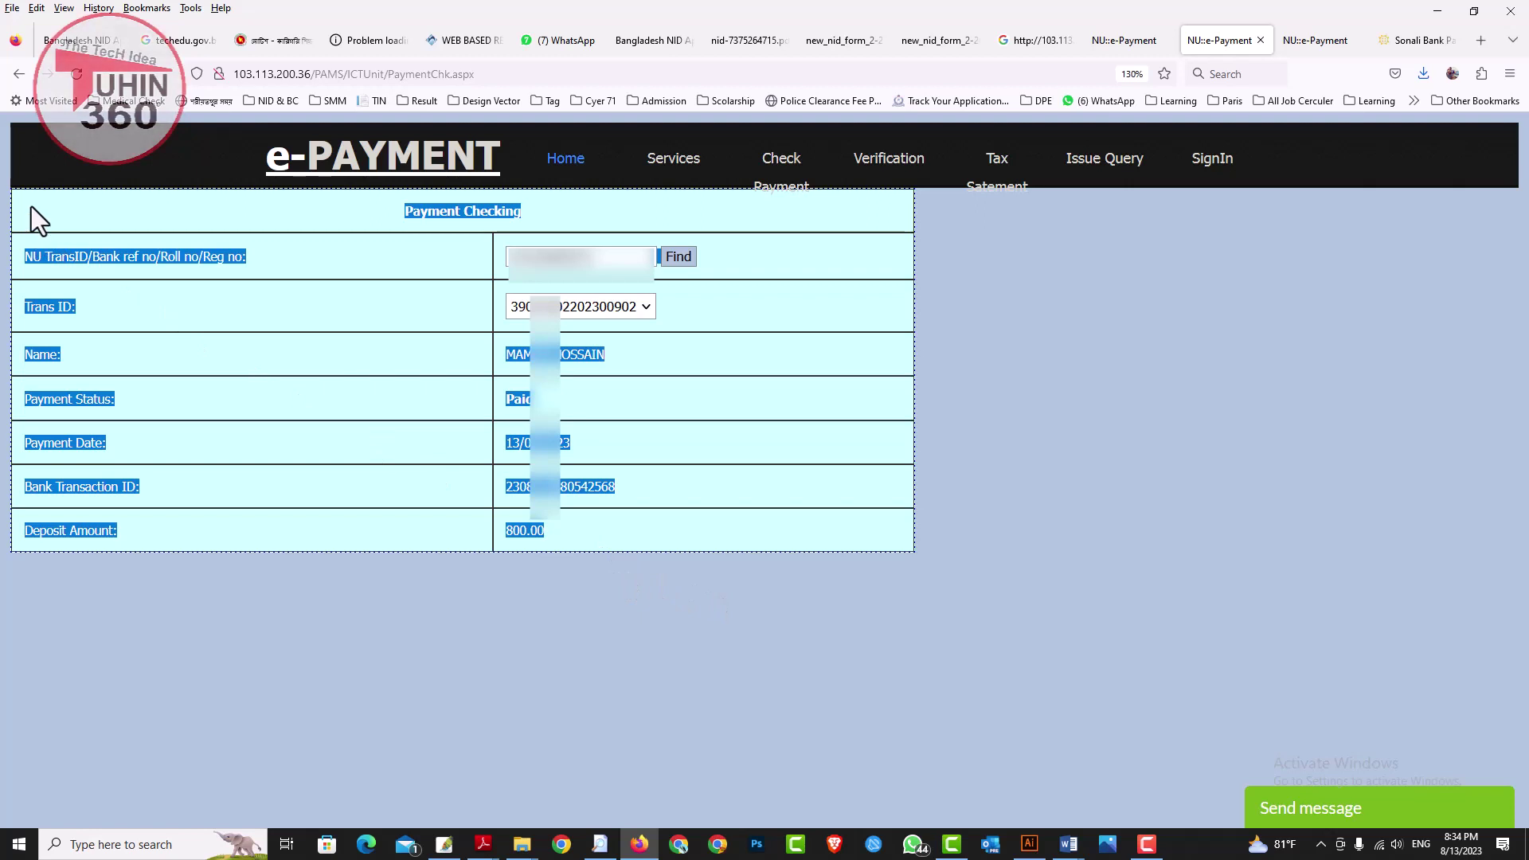
pyautogui.moveTo(147, 226); pyautogui.dragTo(46, 226)
pyautogui.click(667, 540)
pyautogui.click(755, 498)
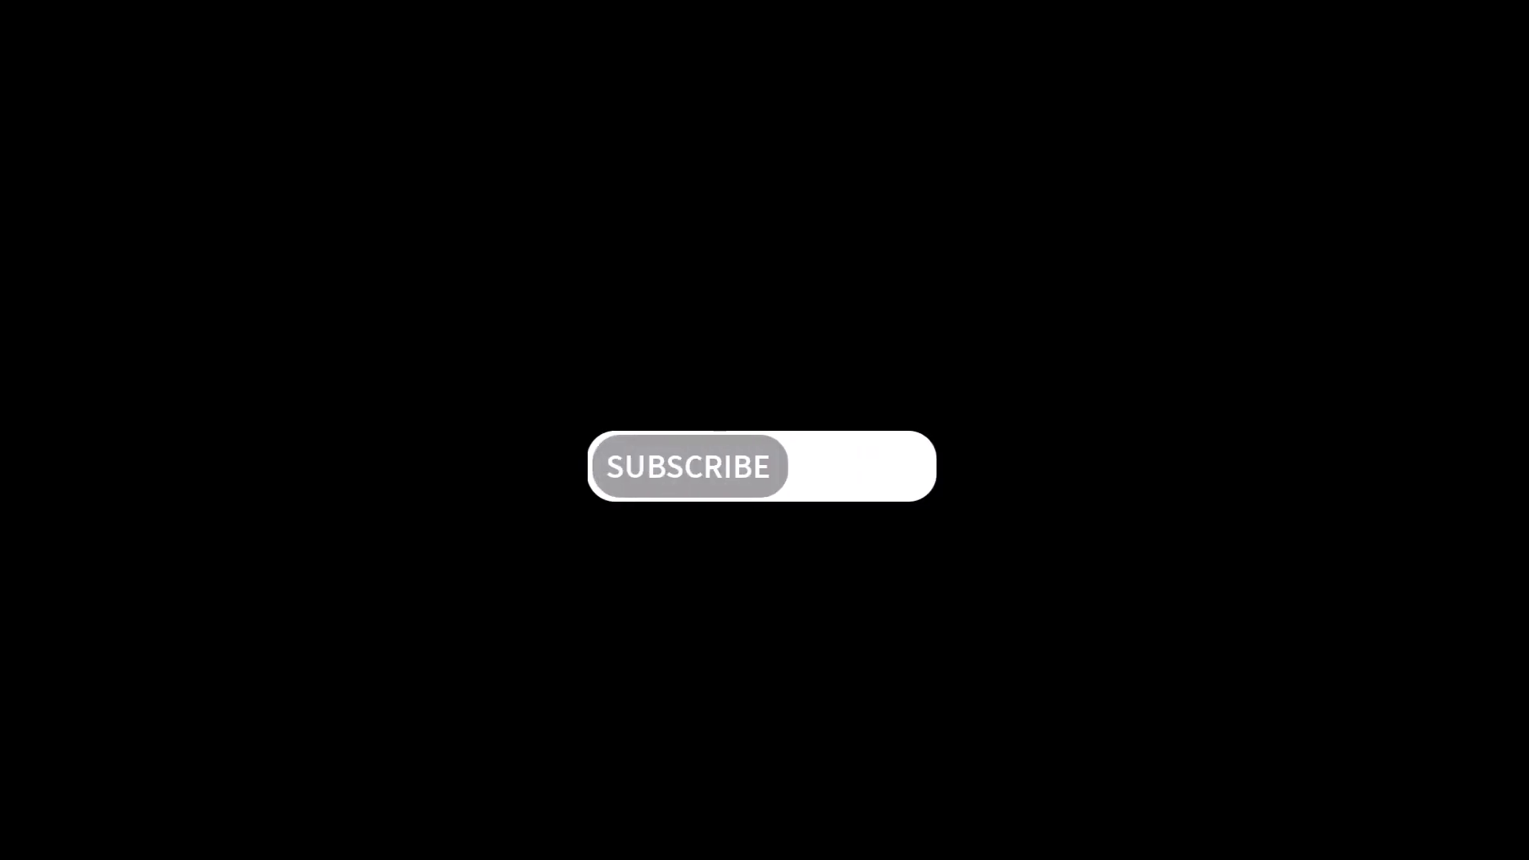